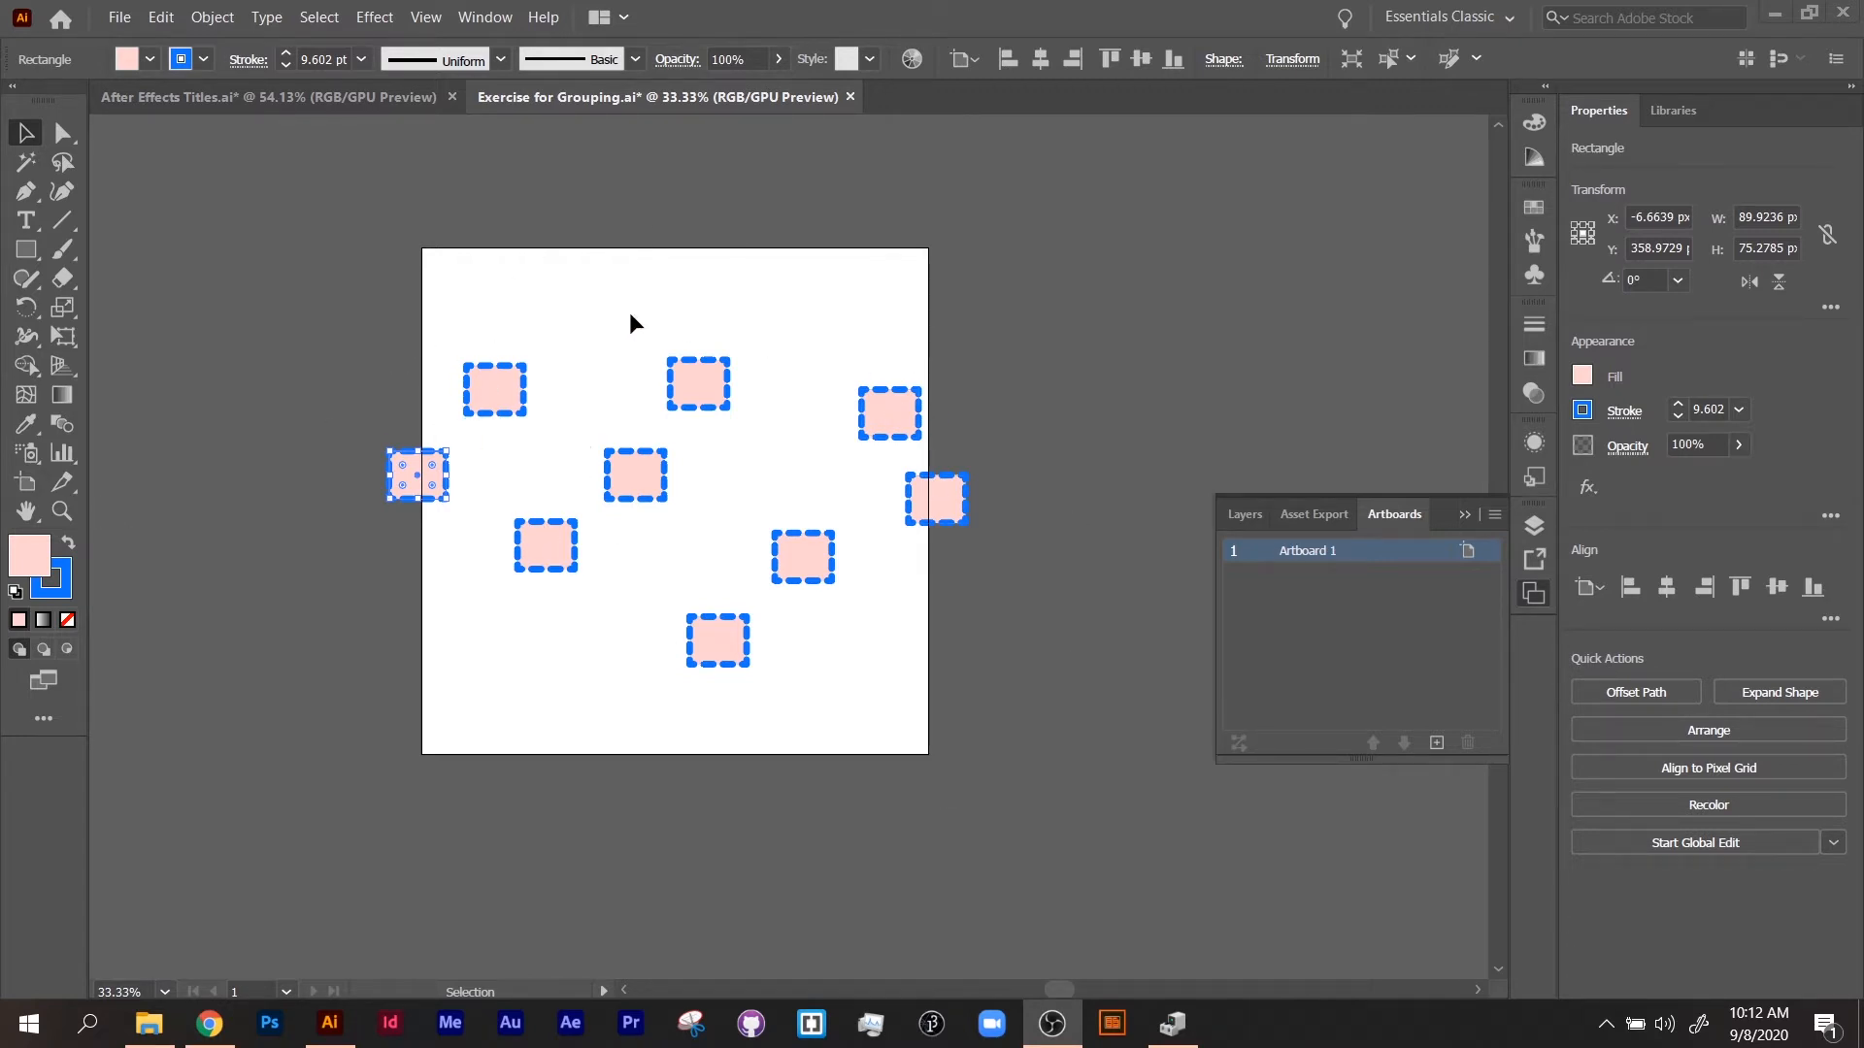
Step: Select the three uppermost rectangles and bring up the floating Align controls beside the artboard
{"action": "left_click", "coordinate": [439, 303]}
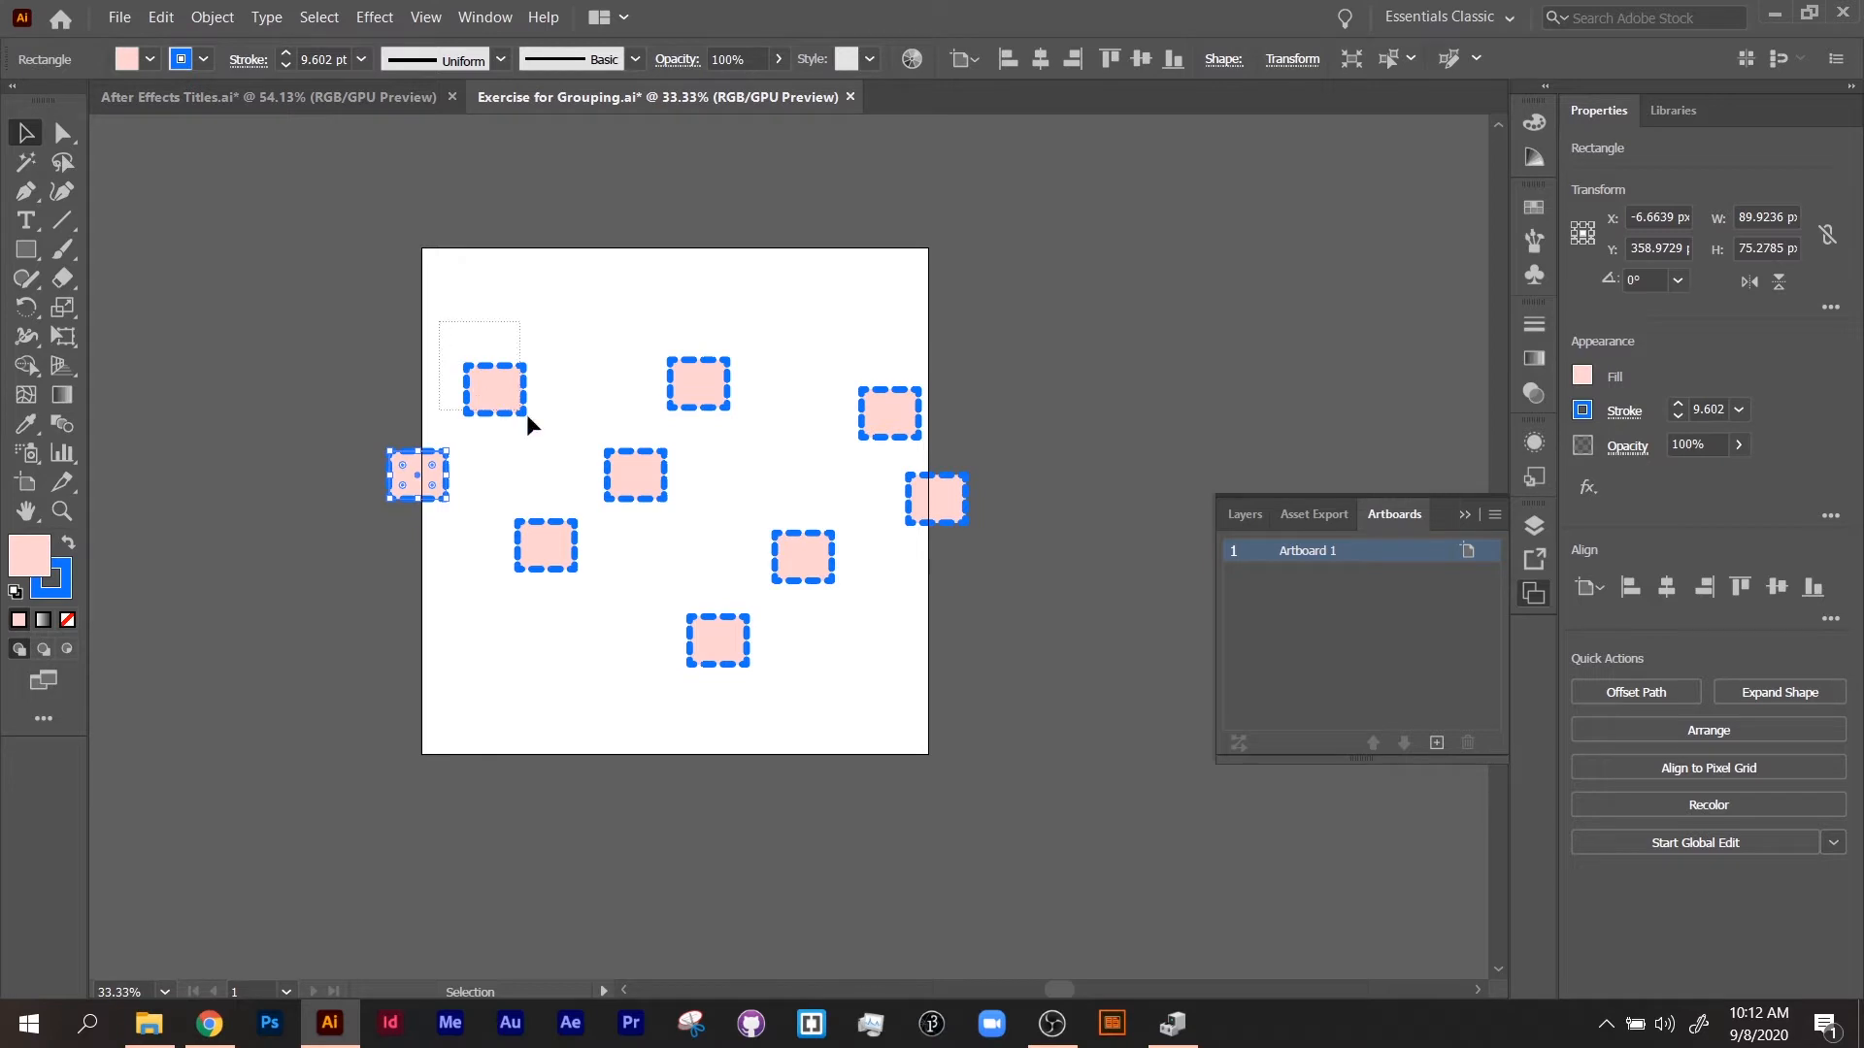
{"action": "left_click_drag", "start_coordinate": [527, 415], "coordinate": [906, 430]}
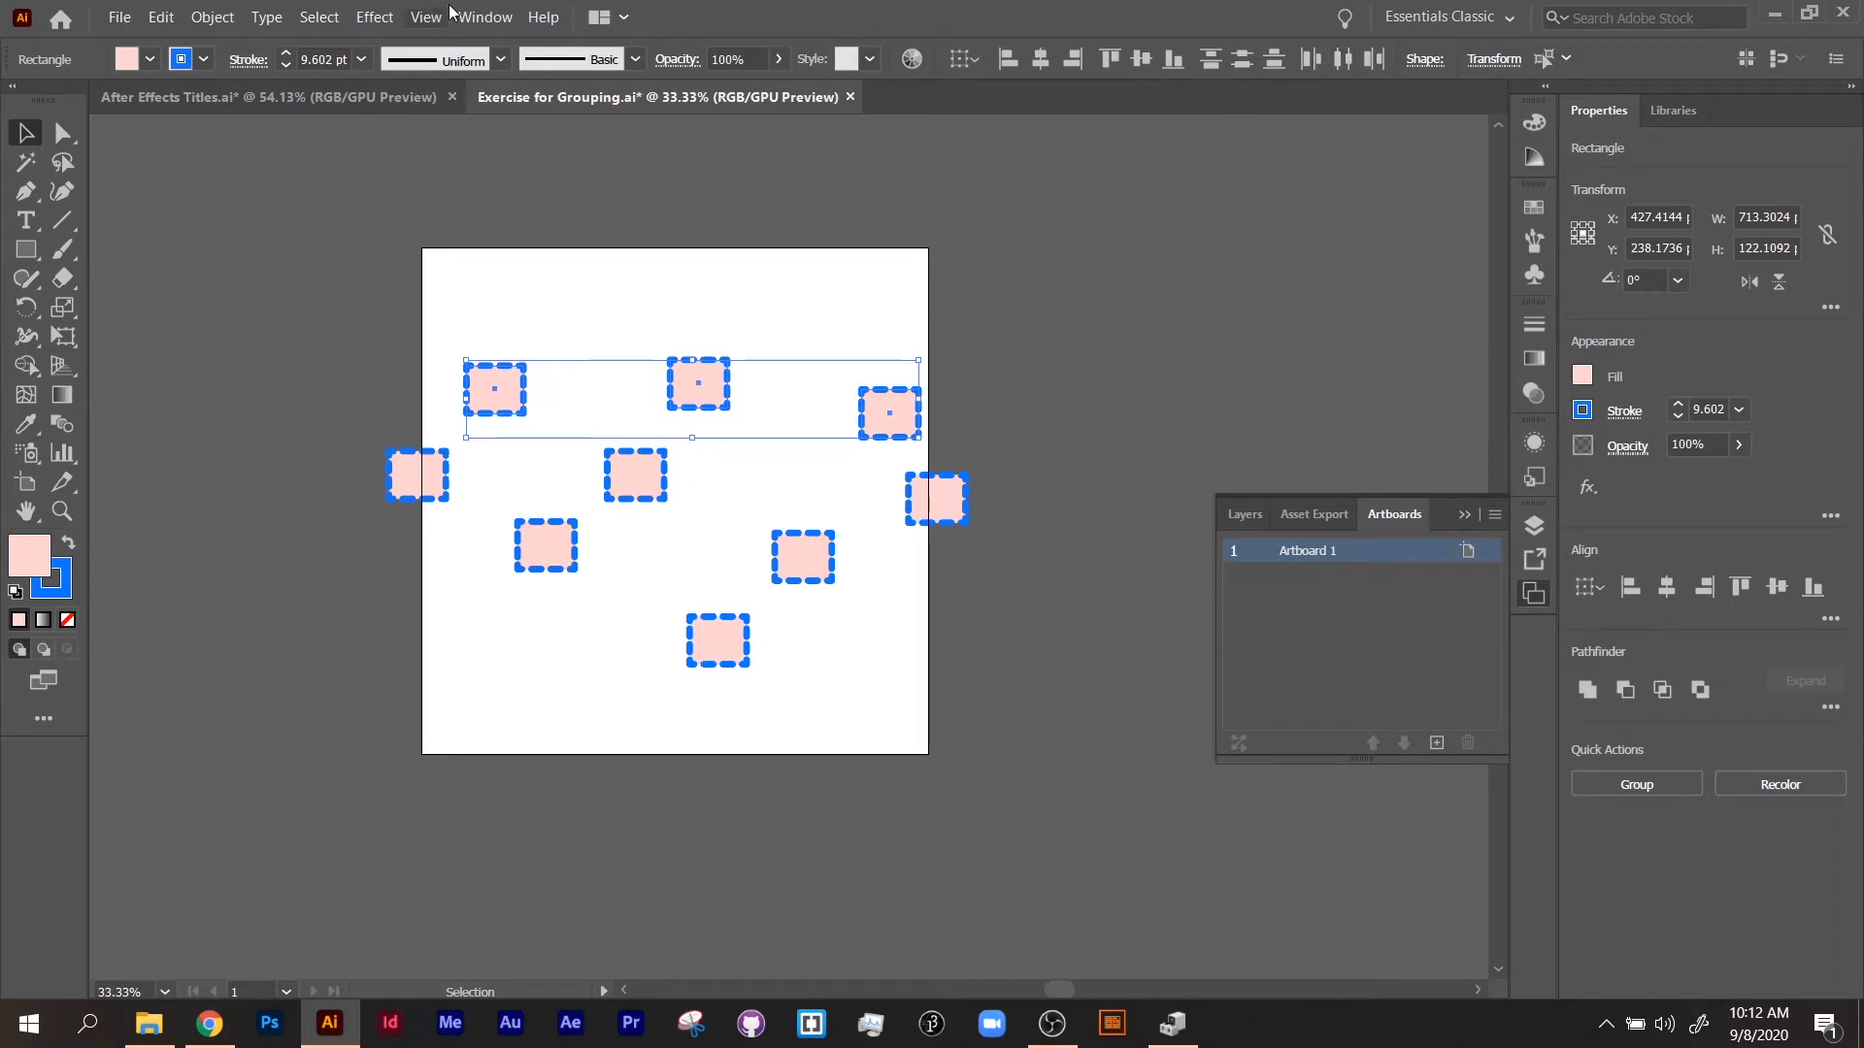
{"action": "left_click", "coordinate": [483, 16]}
{"action": "left_click", "coordinate": [660, 250]}
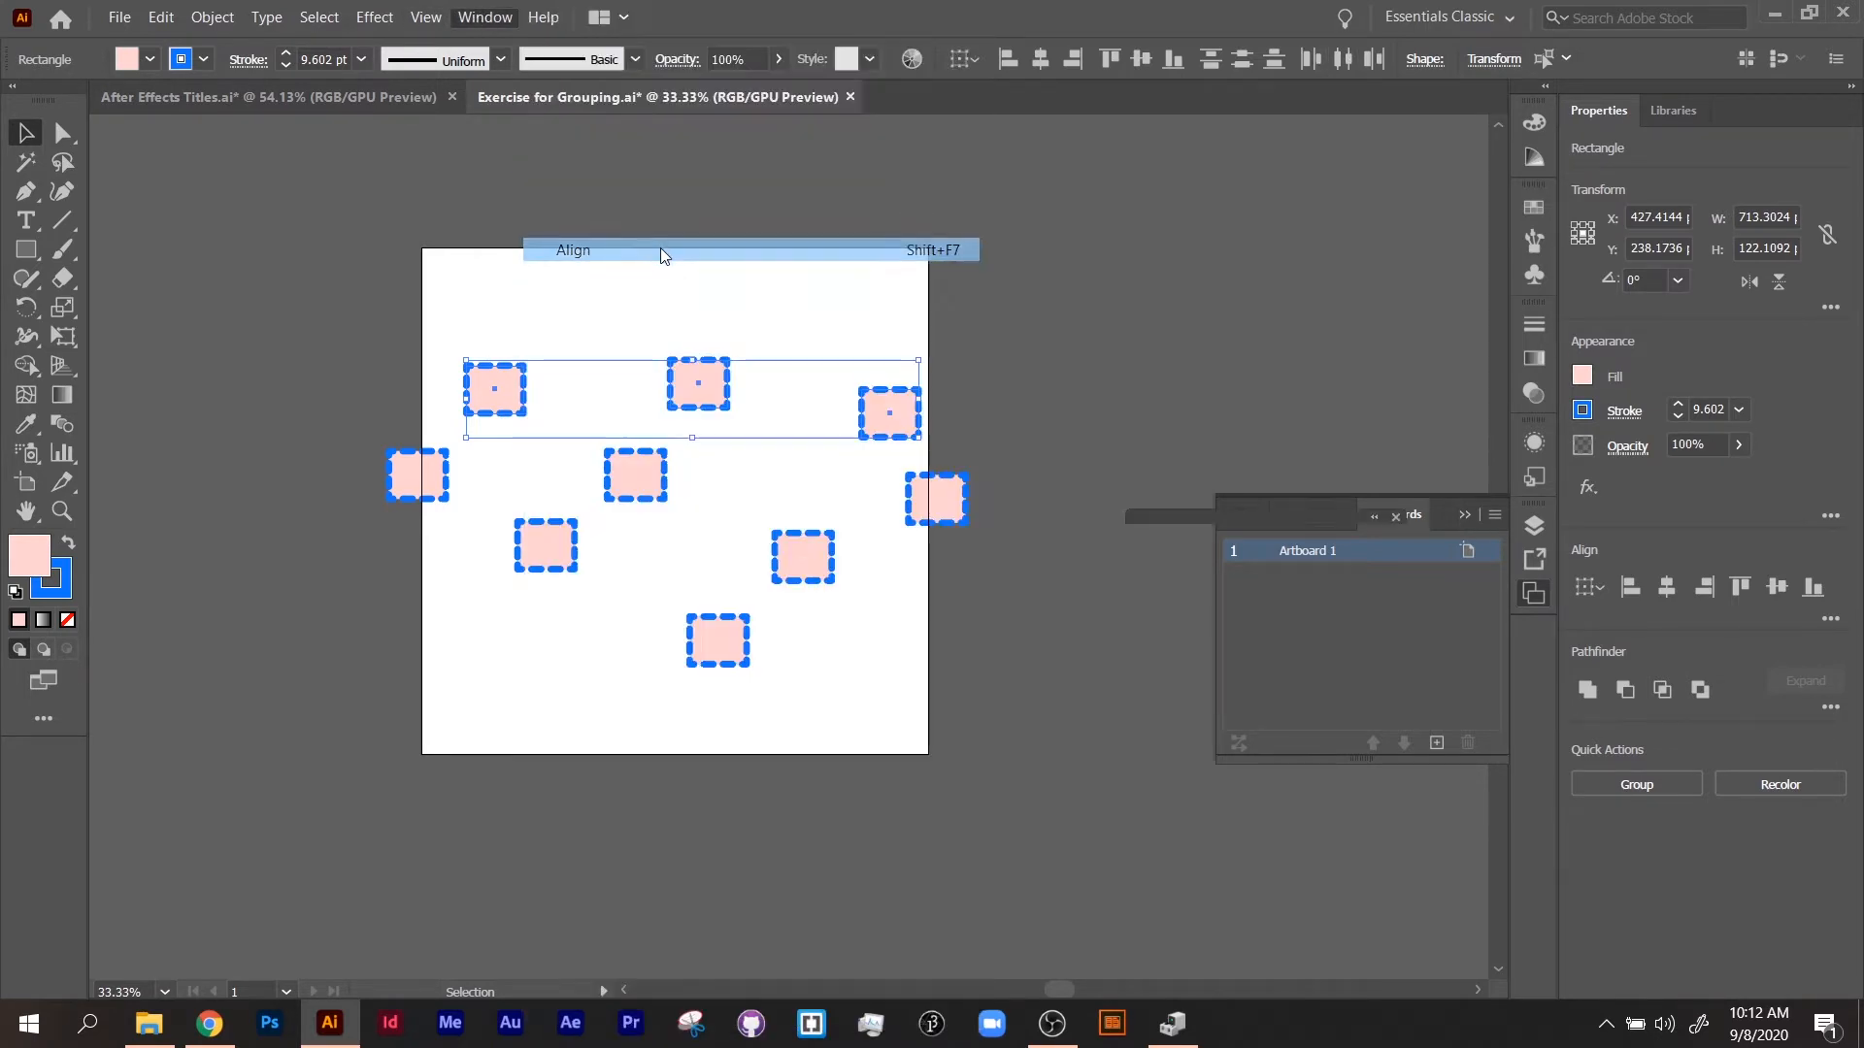
{"action": "left_click_drag", "start_coordinate": [1291, 532], "coordinate": [1185, 205]}
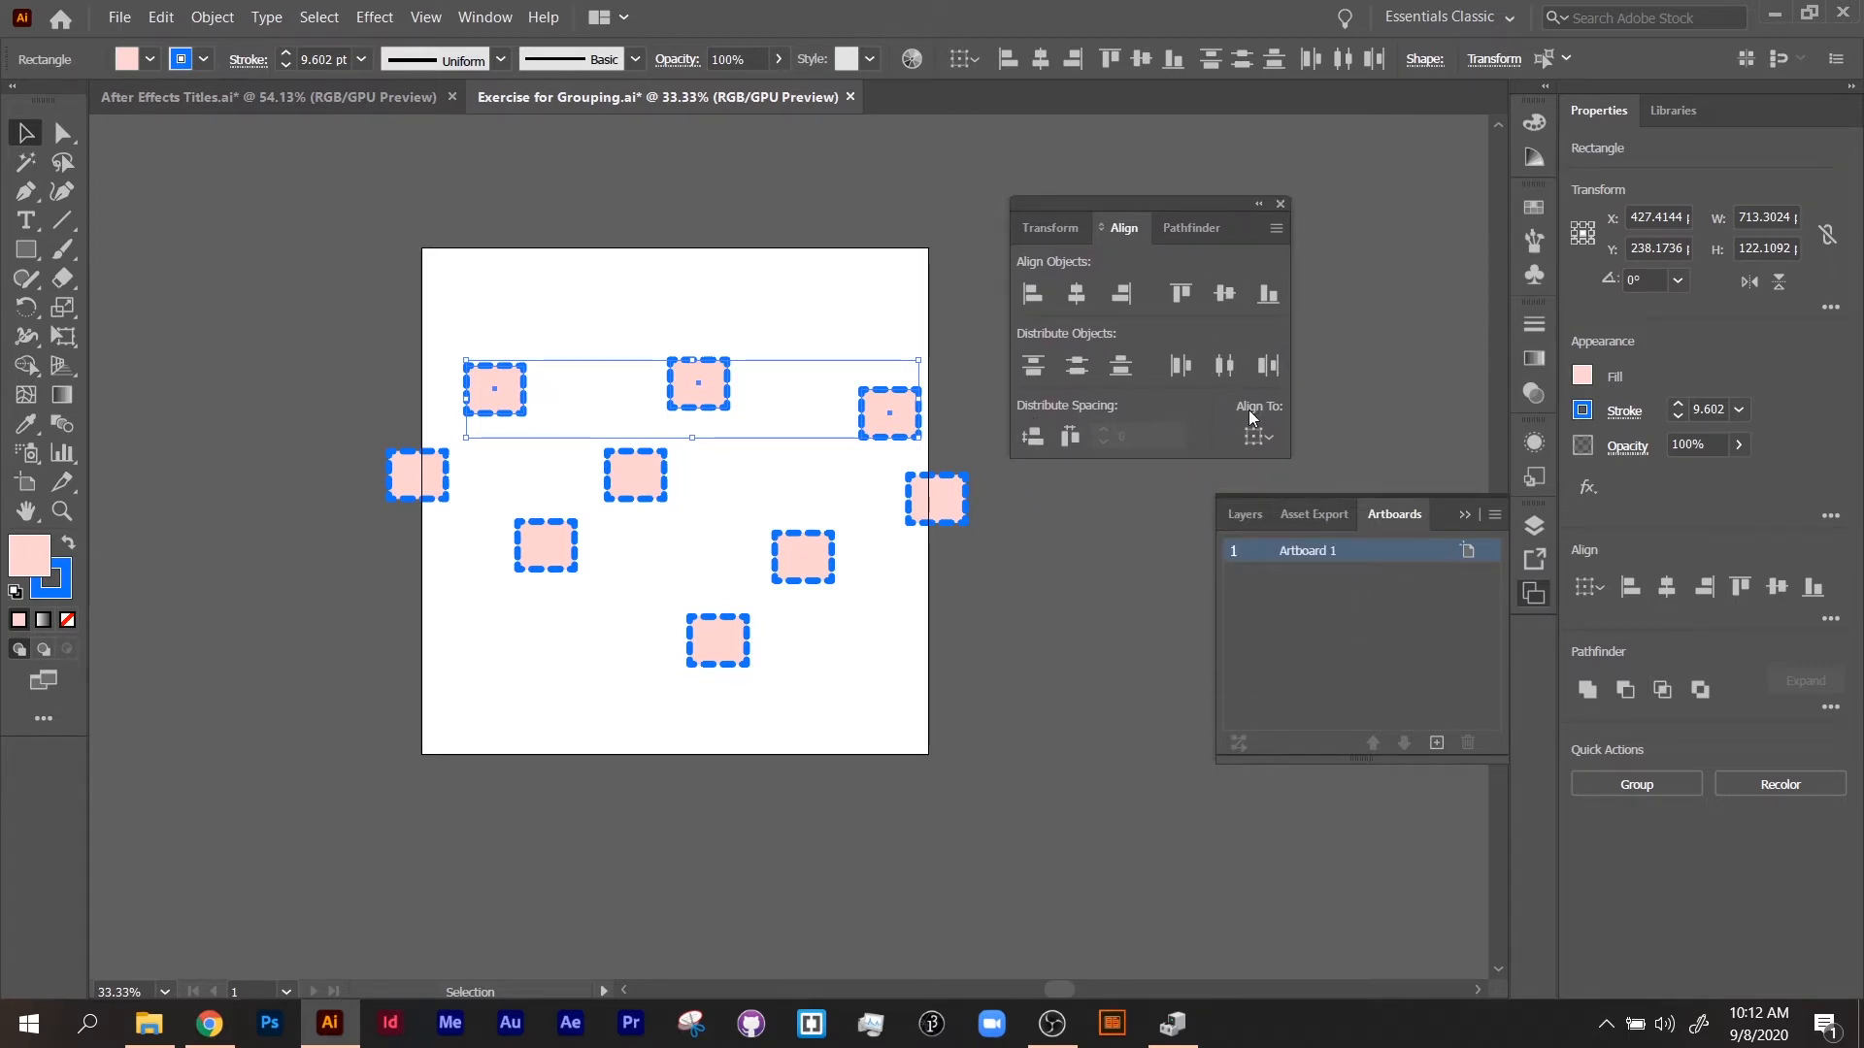
Step: Hide the extra Align options and show them again
{"action": "left_click", "coordinate": [1277, 229]}
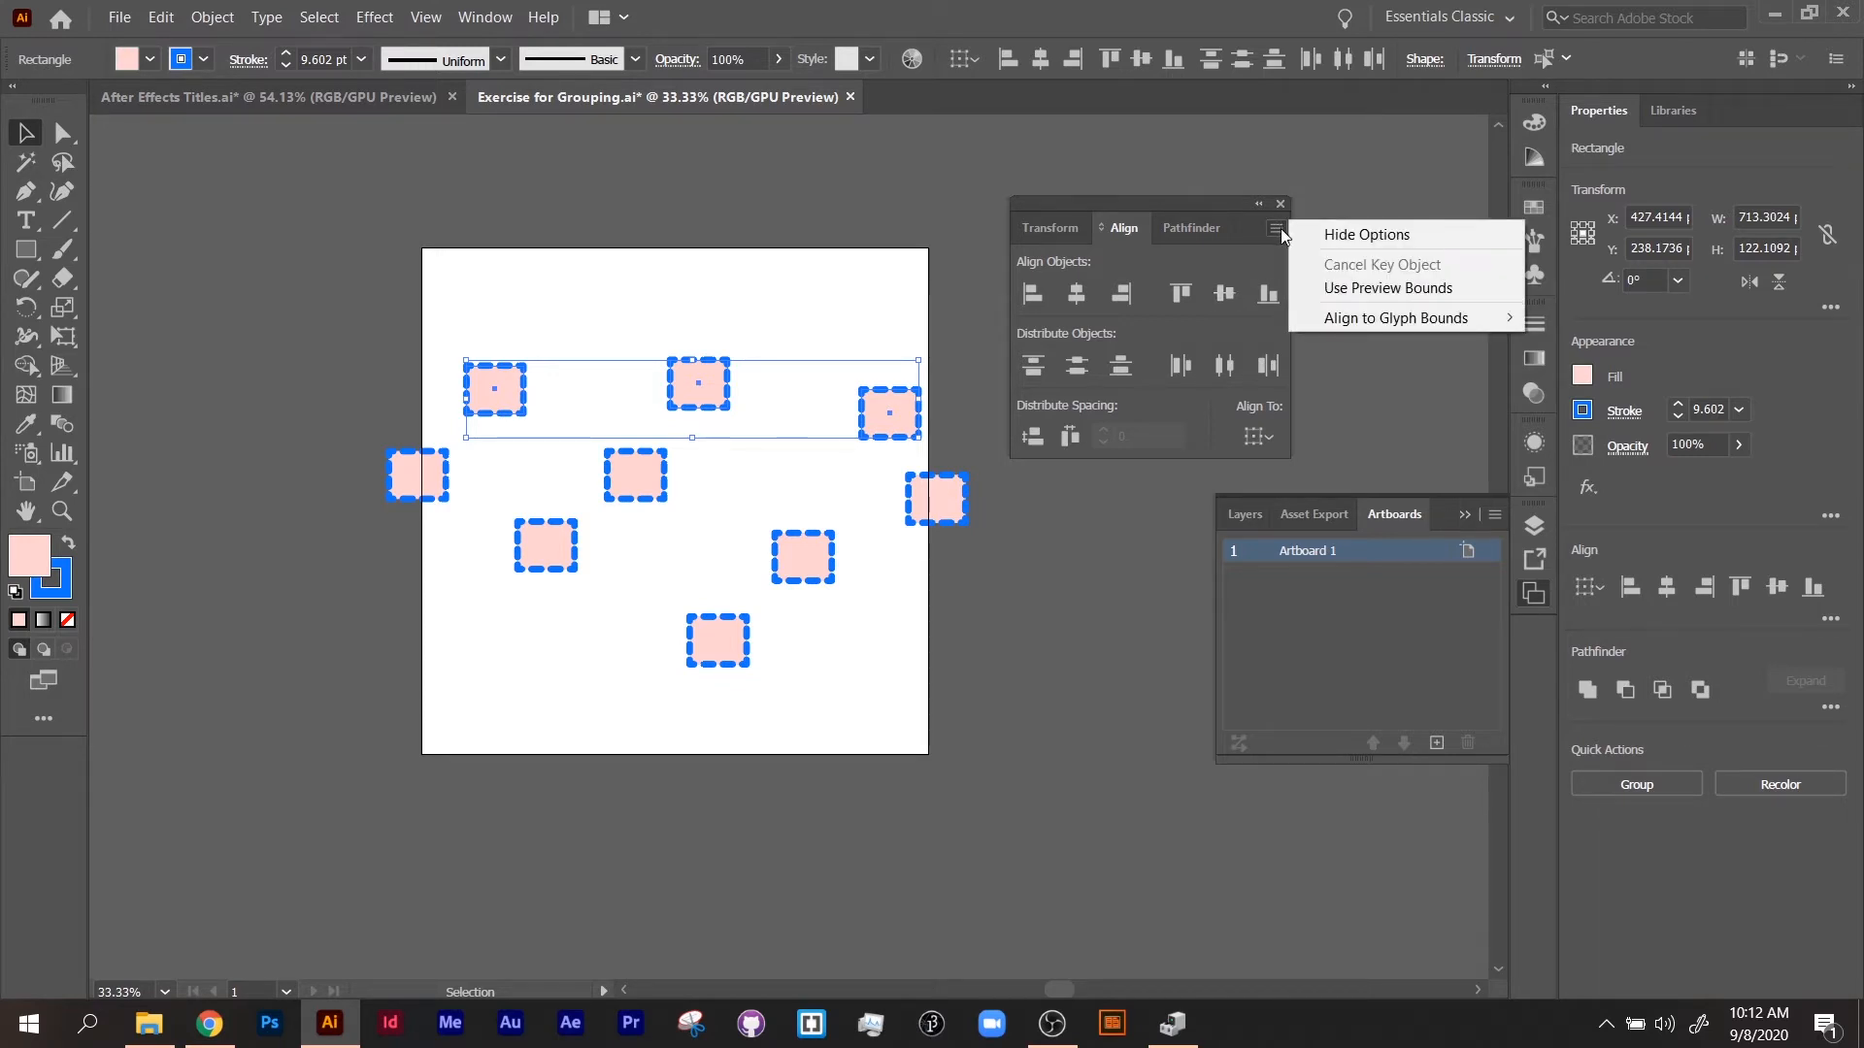
{"action": "left_click", "coordinate": [1275, 236]}
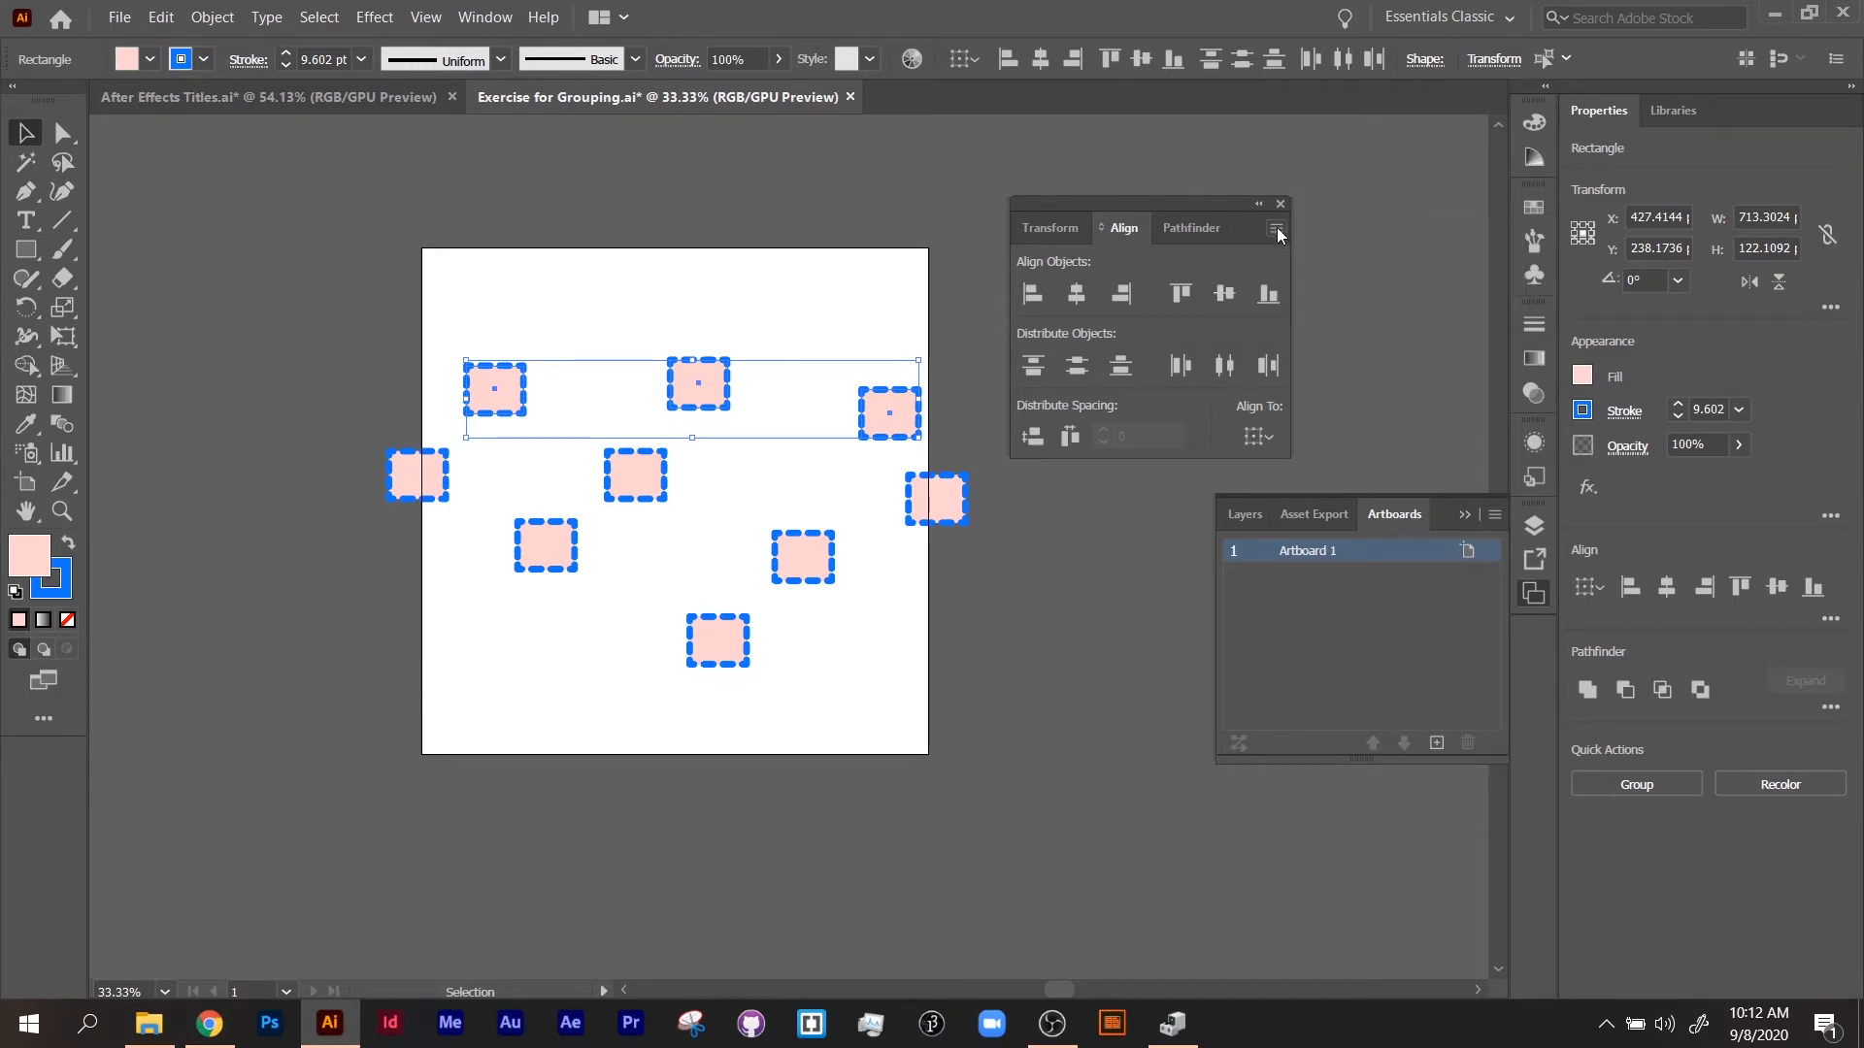
{"action": "left_click", "coordinate": [1277, 229]}
{"action": "left_click", "coordinate": [1328, 235]}
{"action": "left_click", "coordinate": [1274, 230]}
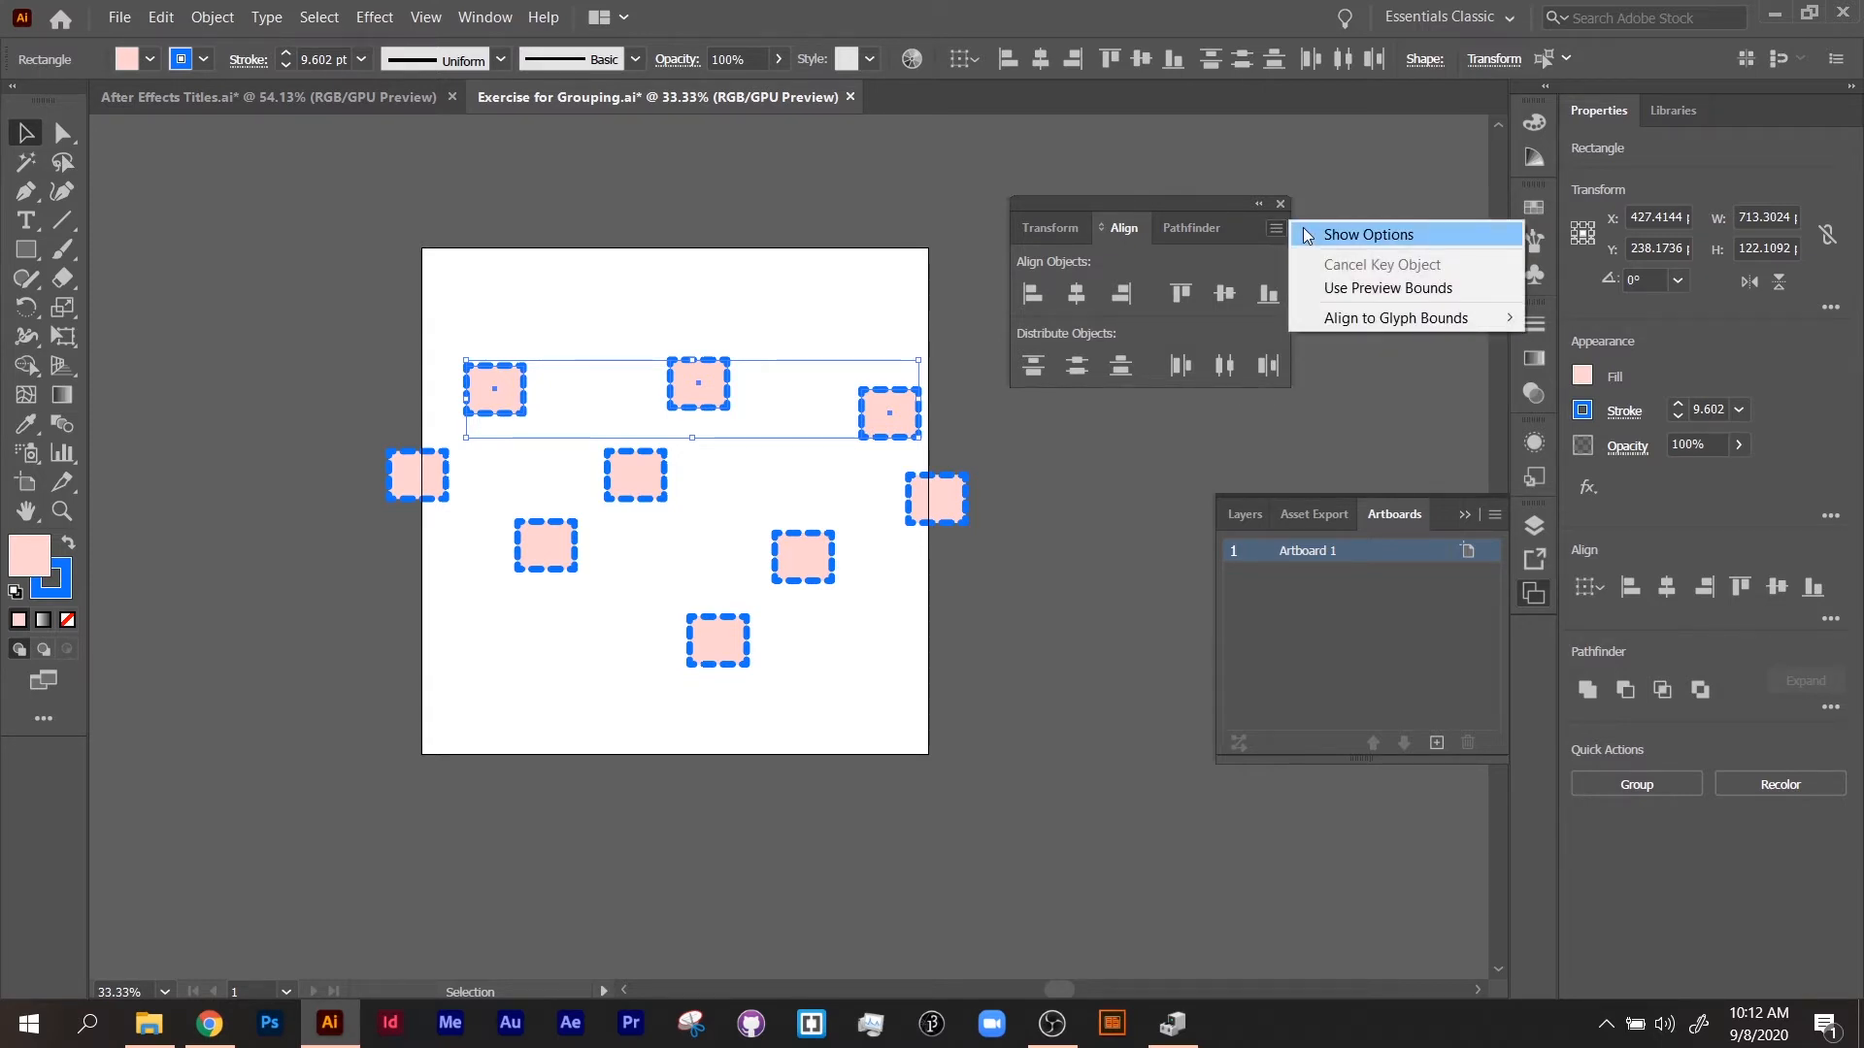
{"action": "left_click", "coordinate": [1306, 236]}
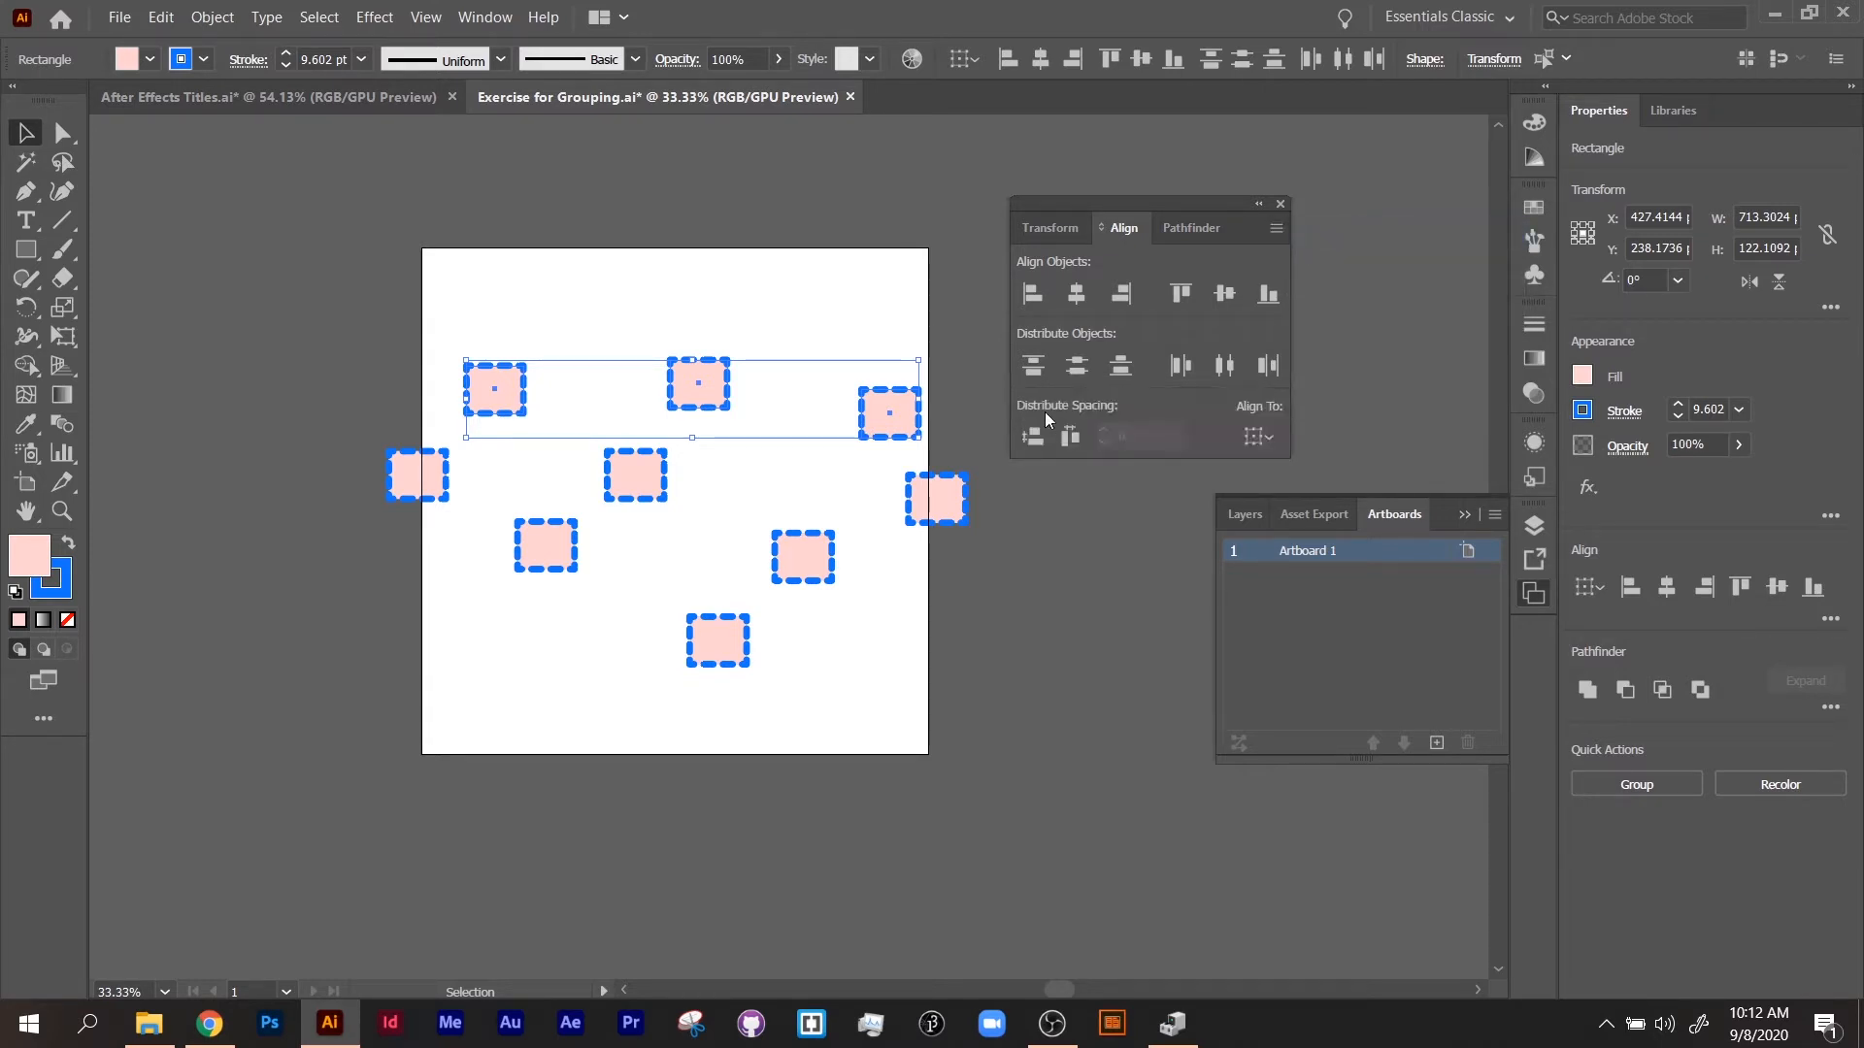
Step: Vertically align the centers of the three uppermost rectangles and horizontally align the centers of the three middle and lower-middle ones
{"action": "left_click", "coordinate": [1258, 438]}
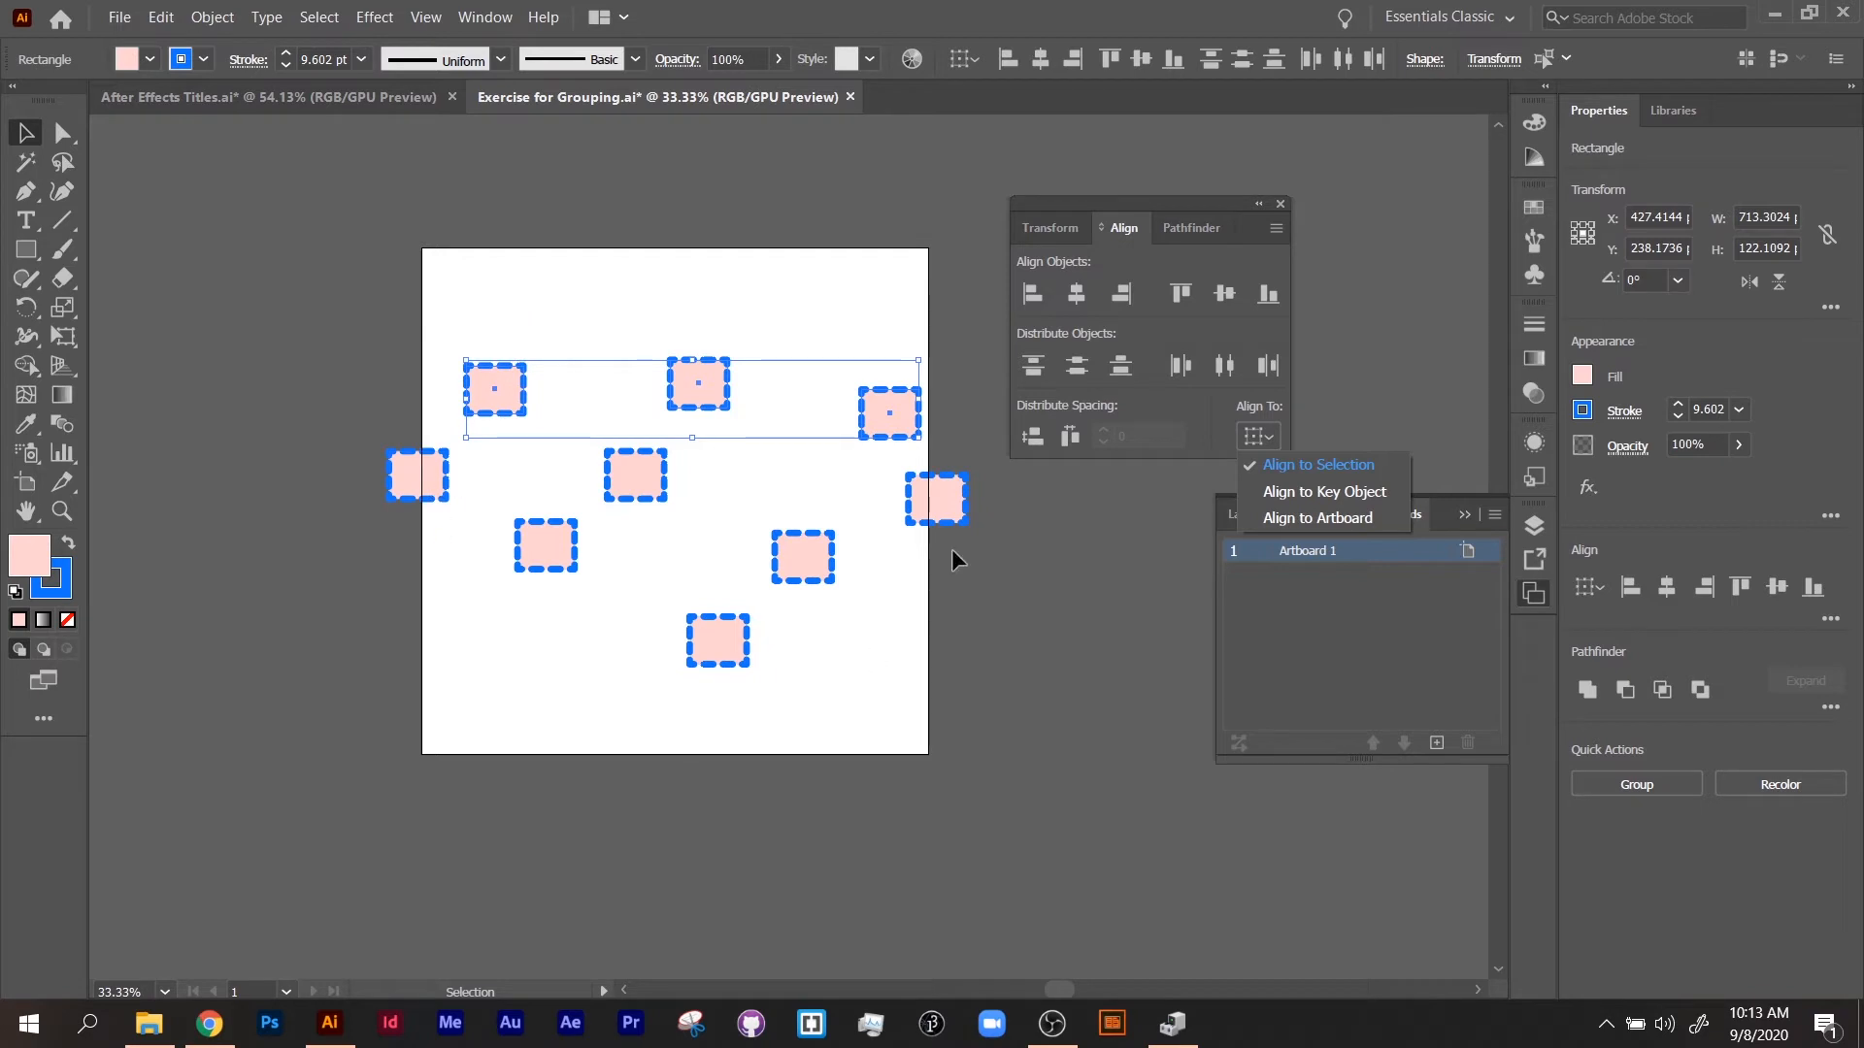
{"action": "left_click", "coordinate": [726, 305]}
{"action": "left_click_drag", "start_coordinate": [486, 322], "coordinate": [987, 407]}
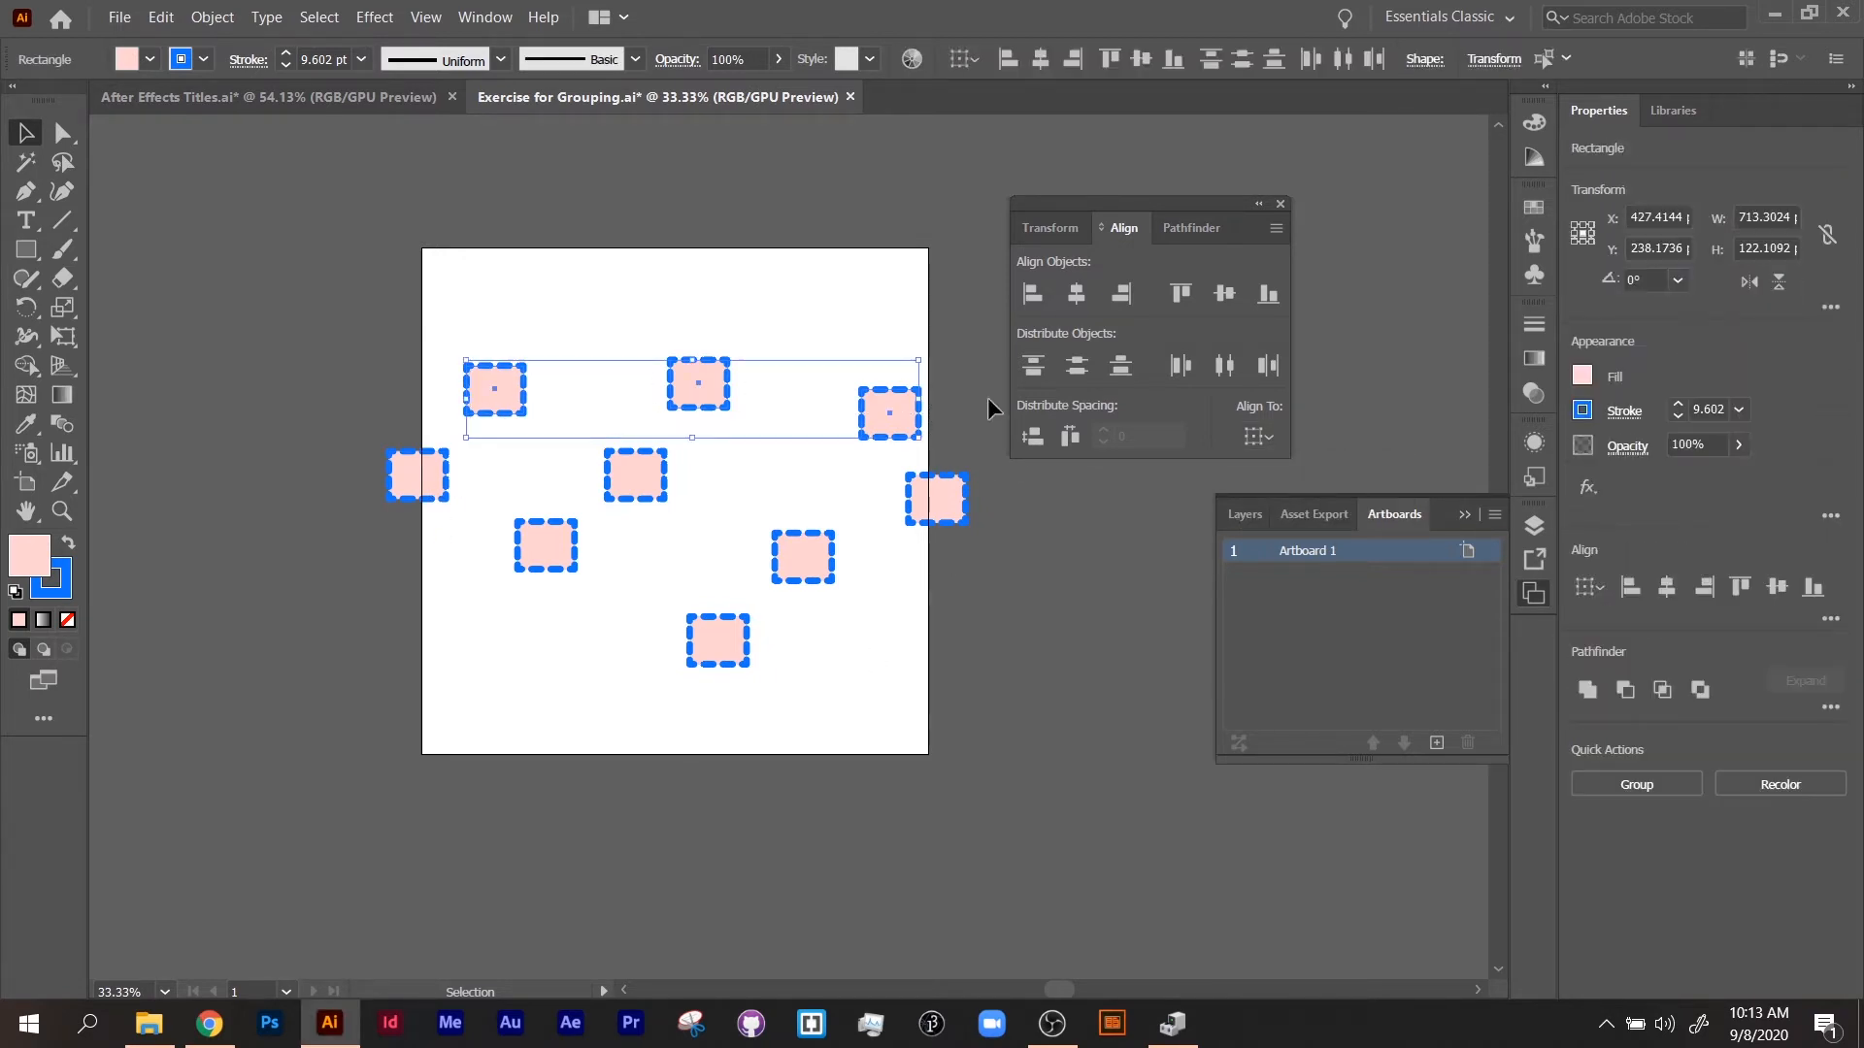
{"action": "left_click", "coordinate": [1224, 294]}
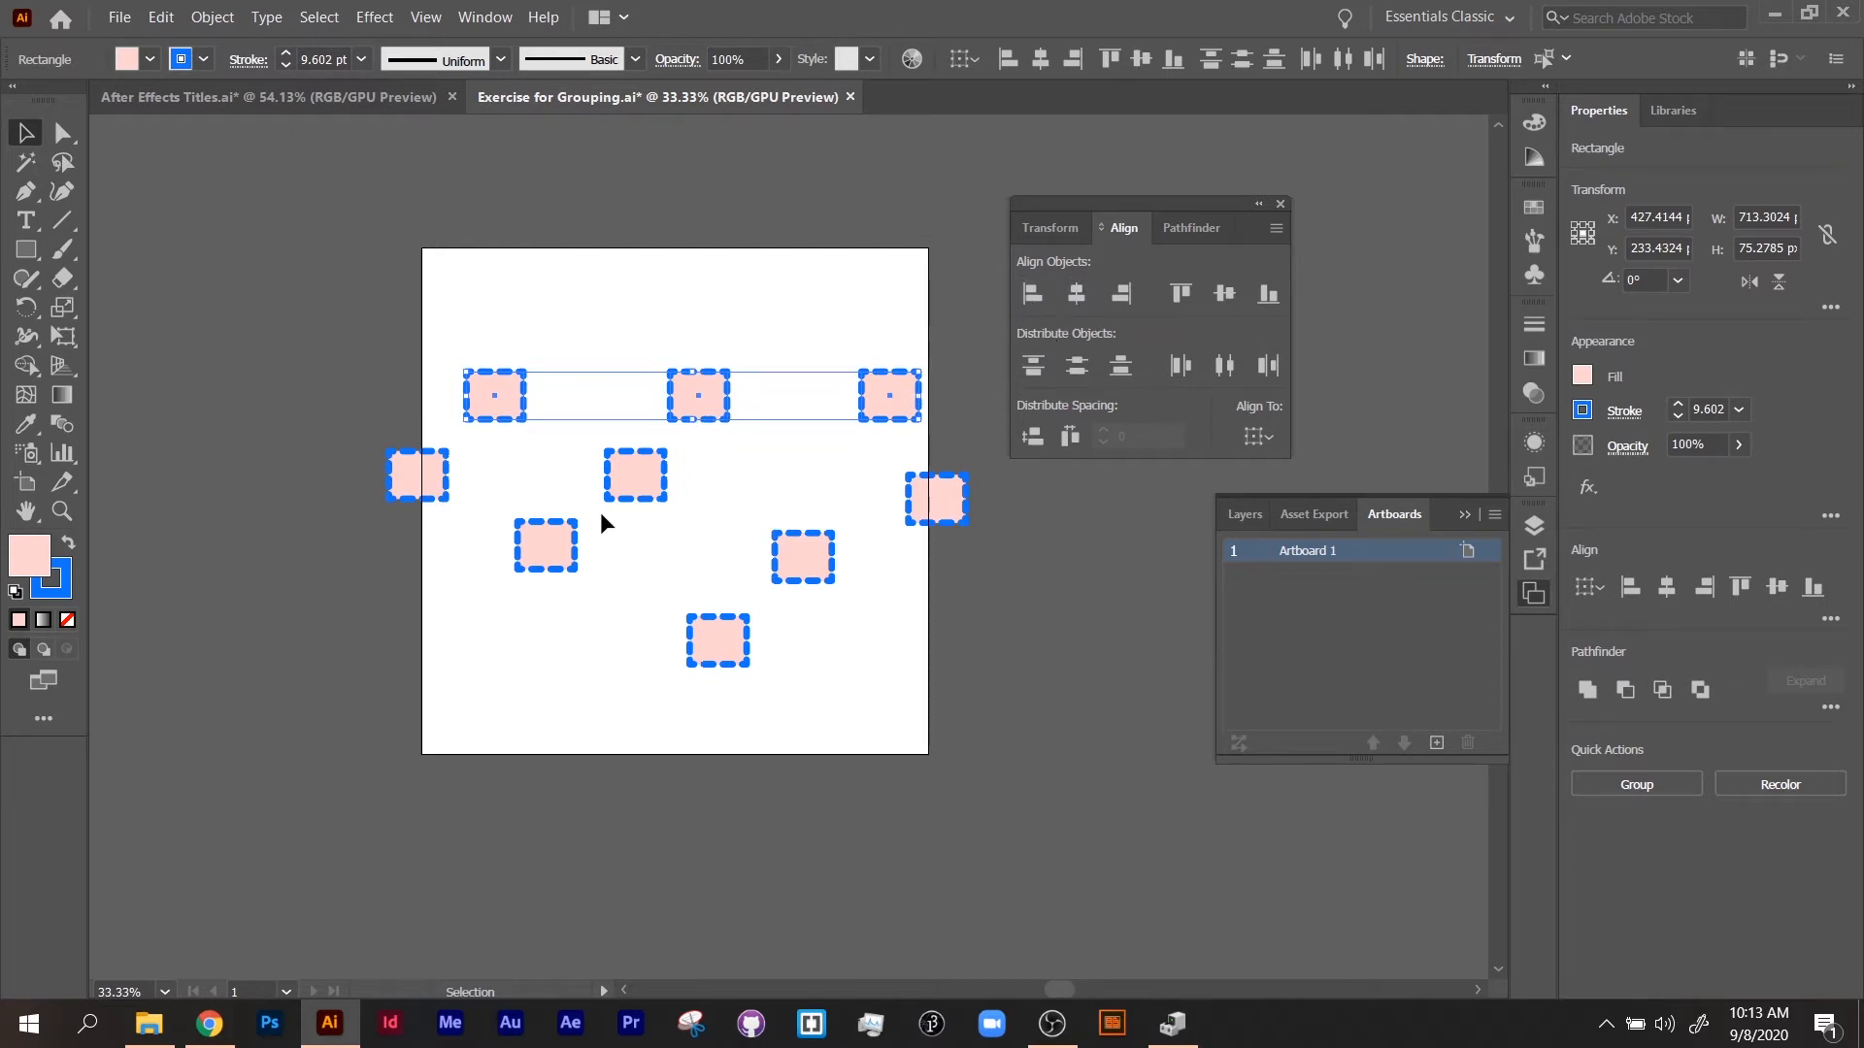
{"action": "left_click_drag", "start_coordinate": [589, 460], "coordinate": [836, 667]}
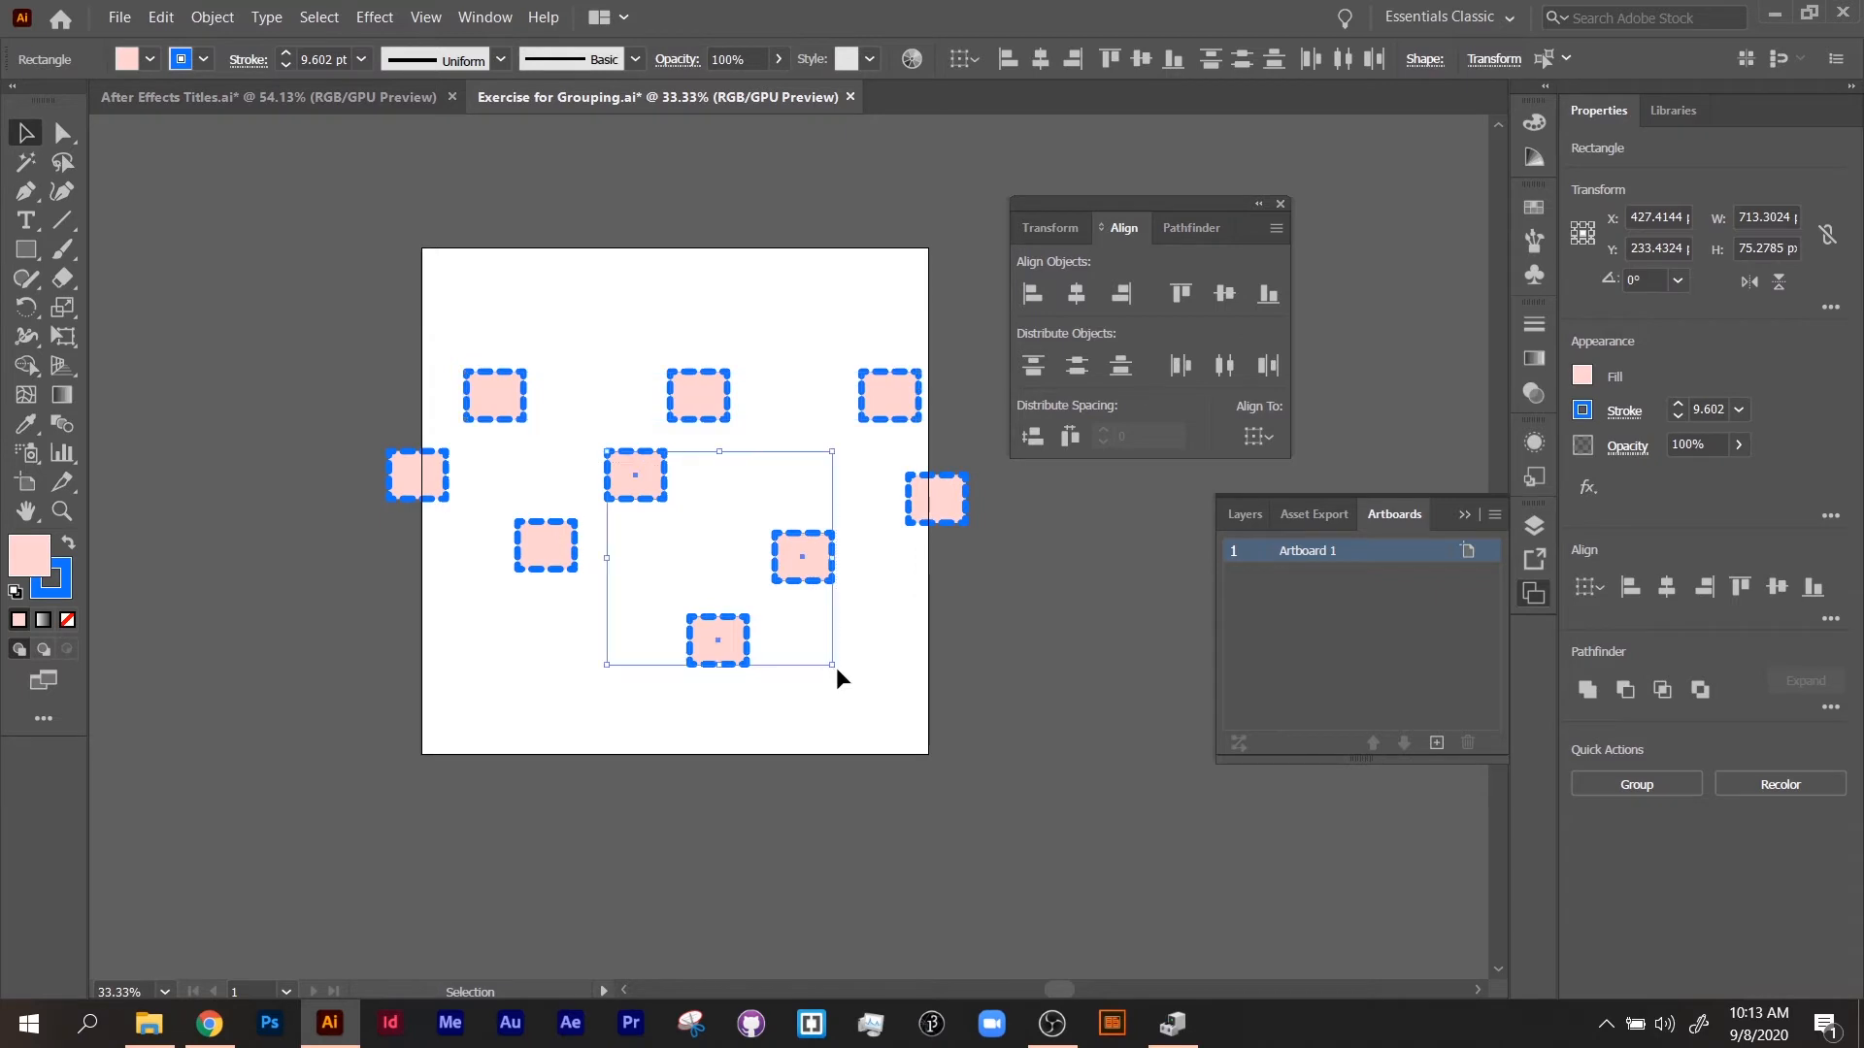
{"action": "left_click", "coordinate": [1087, 301]}
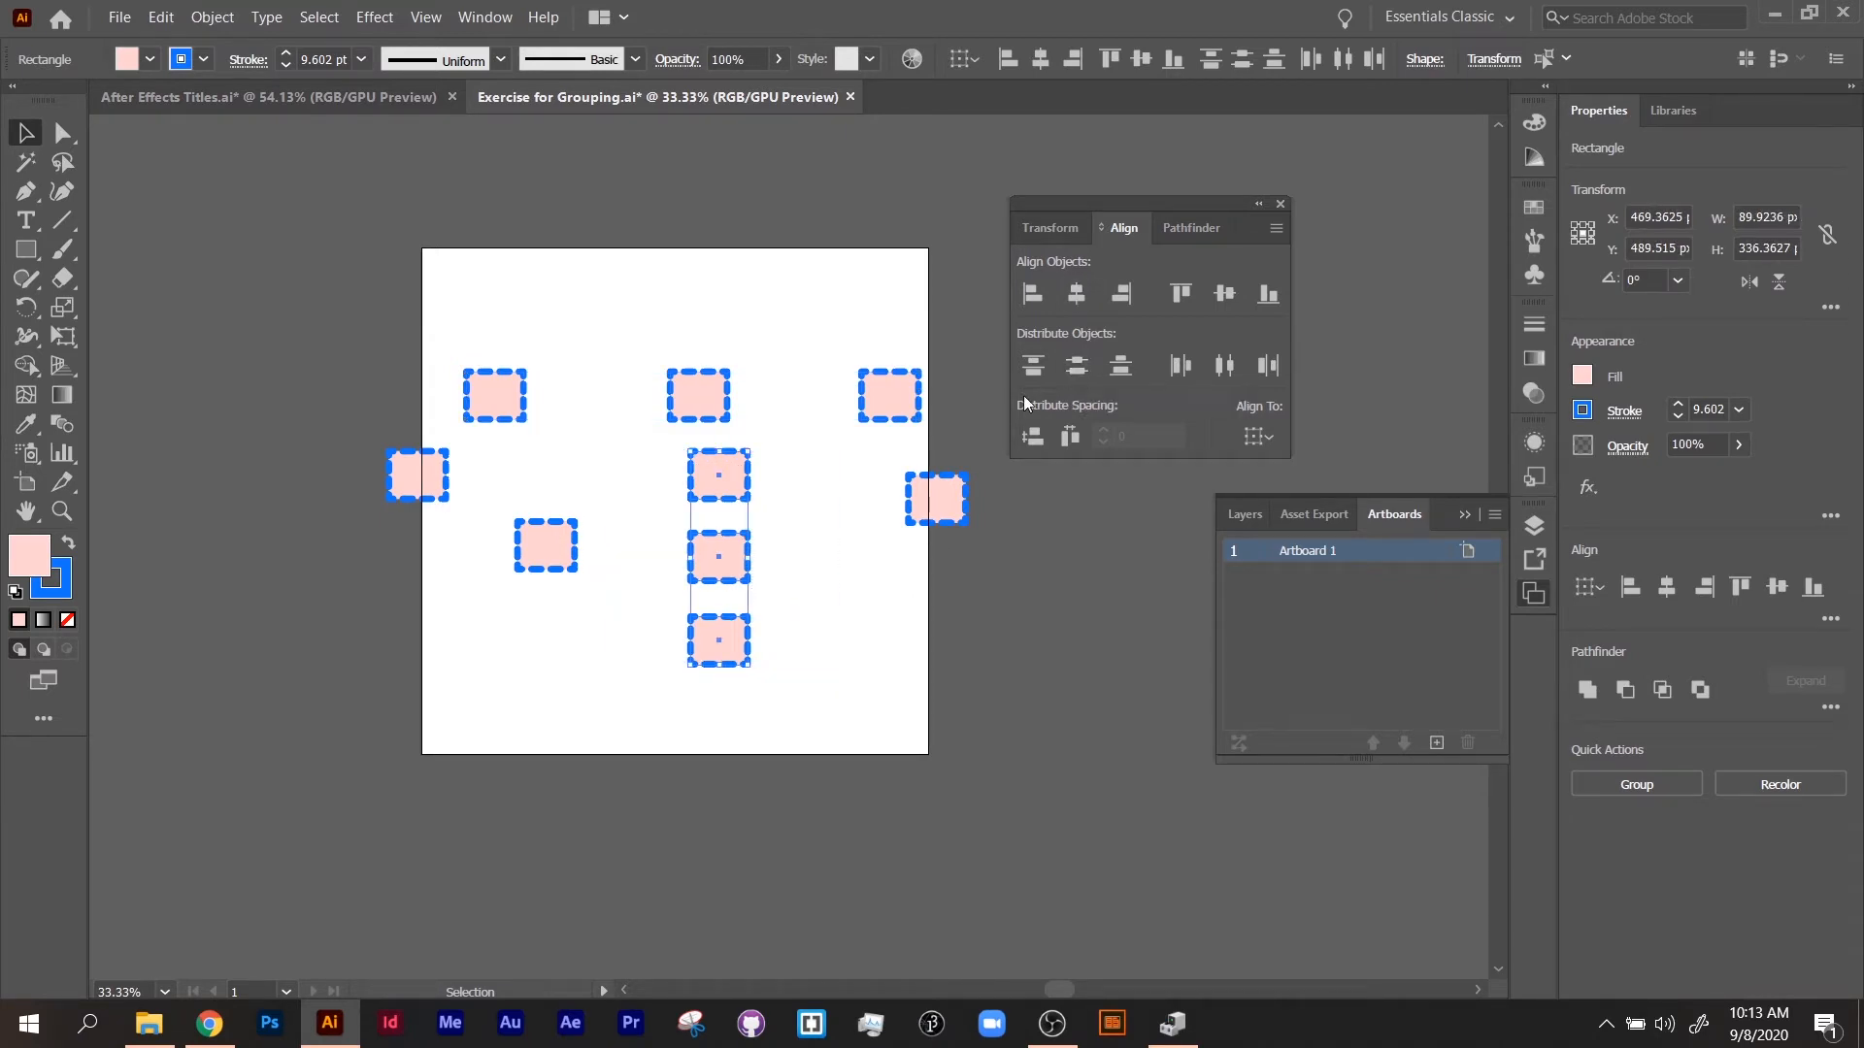
Step: Try horizontally centering the three uppermost rectangles on one another, undo it and clear the selection
{"action": "left_click_drag", "start_coordinate": [492, 332], "coordinate": [884, 400]}
{"action": "left_click", "coordinate": [1078, 295]}
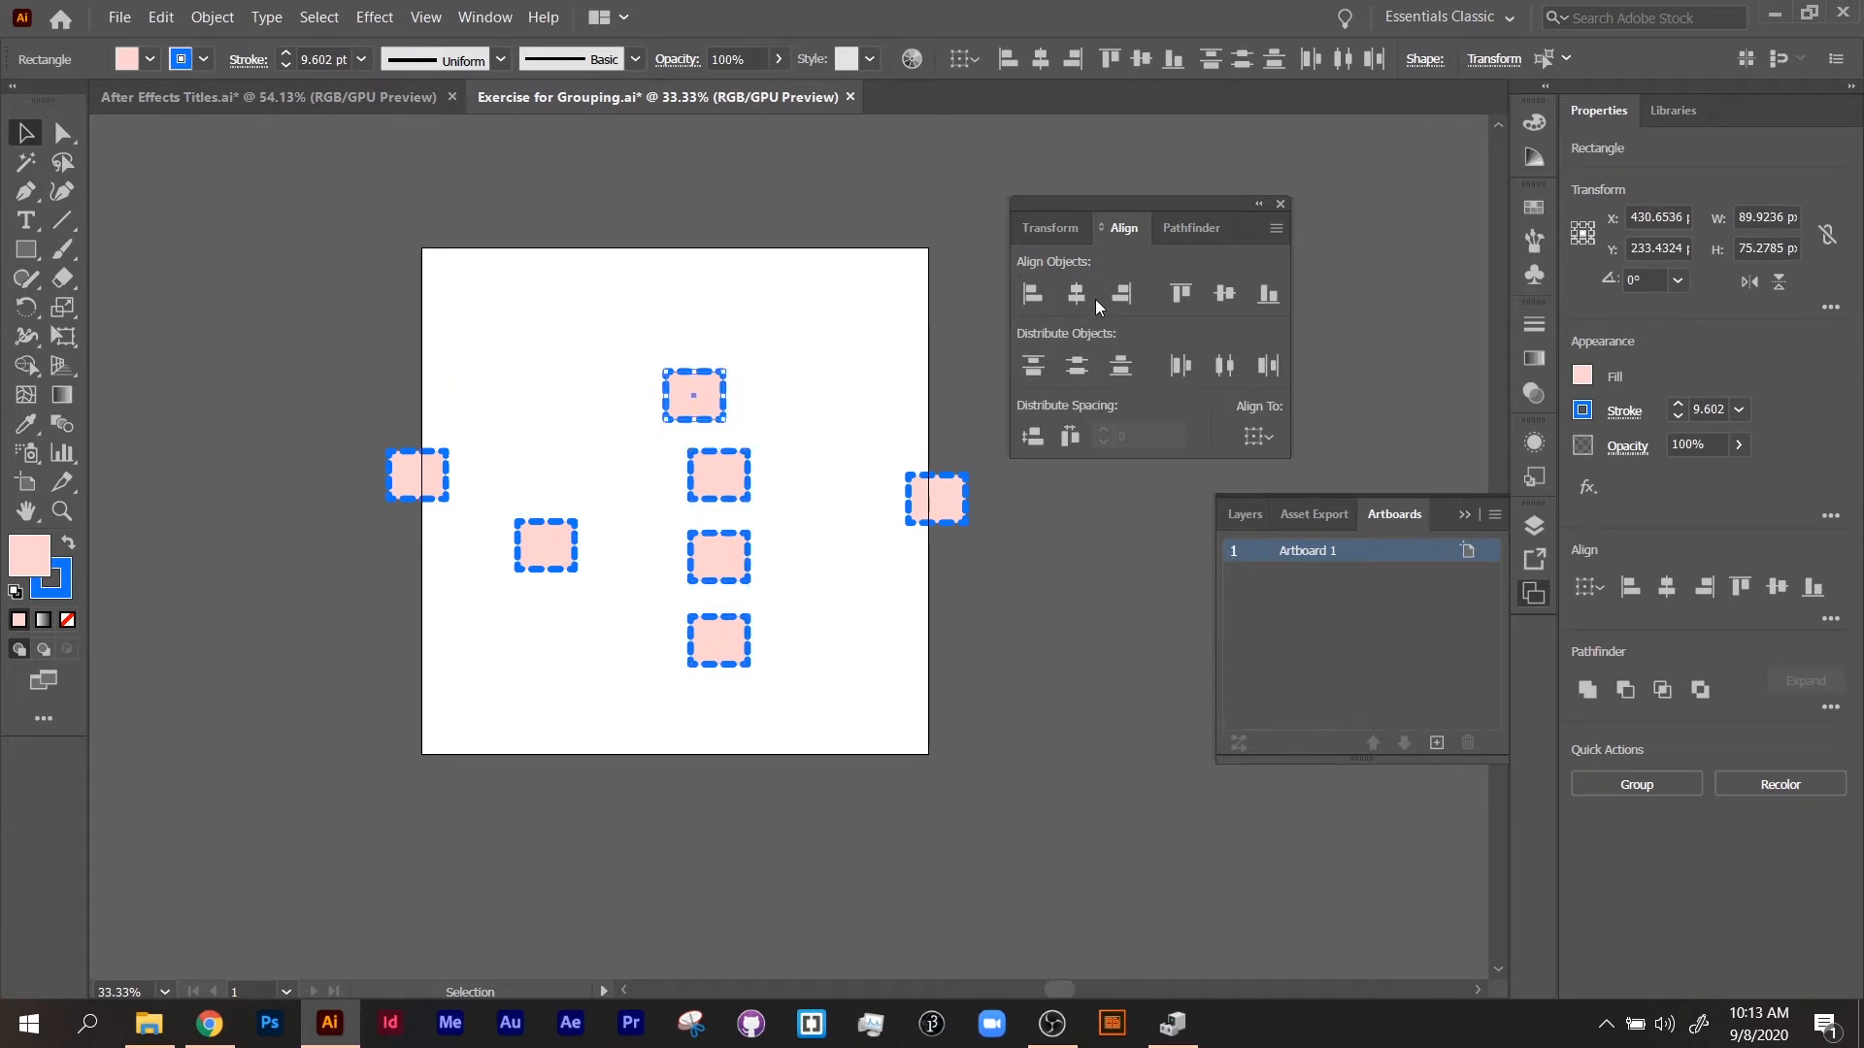
{"action": "key", "text": "ctrl+z"}
{"action": "left_click", "coordinate": [840, 503]}
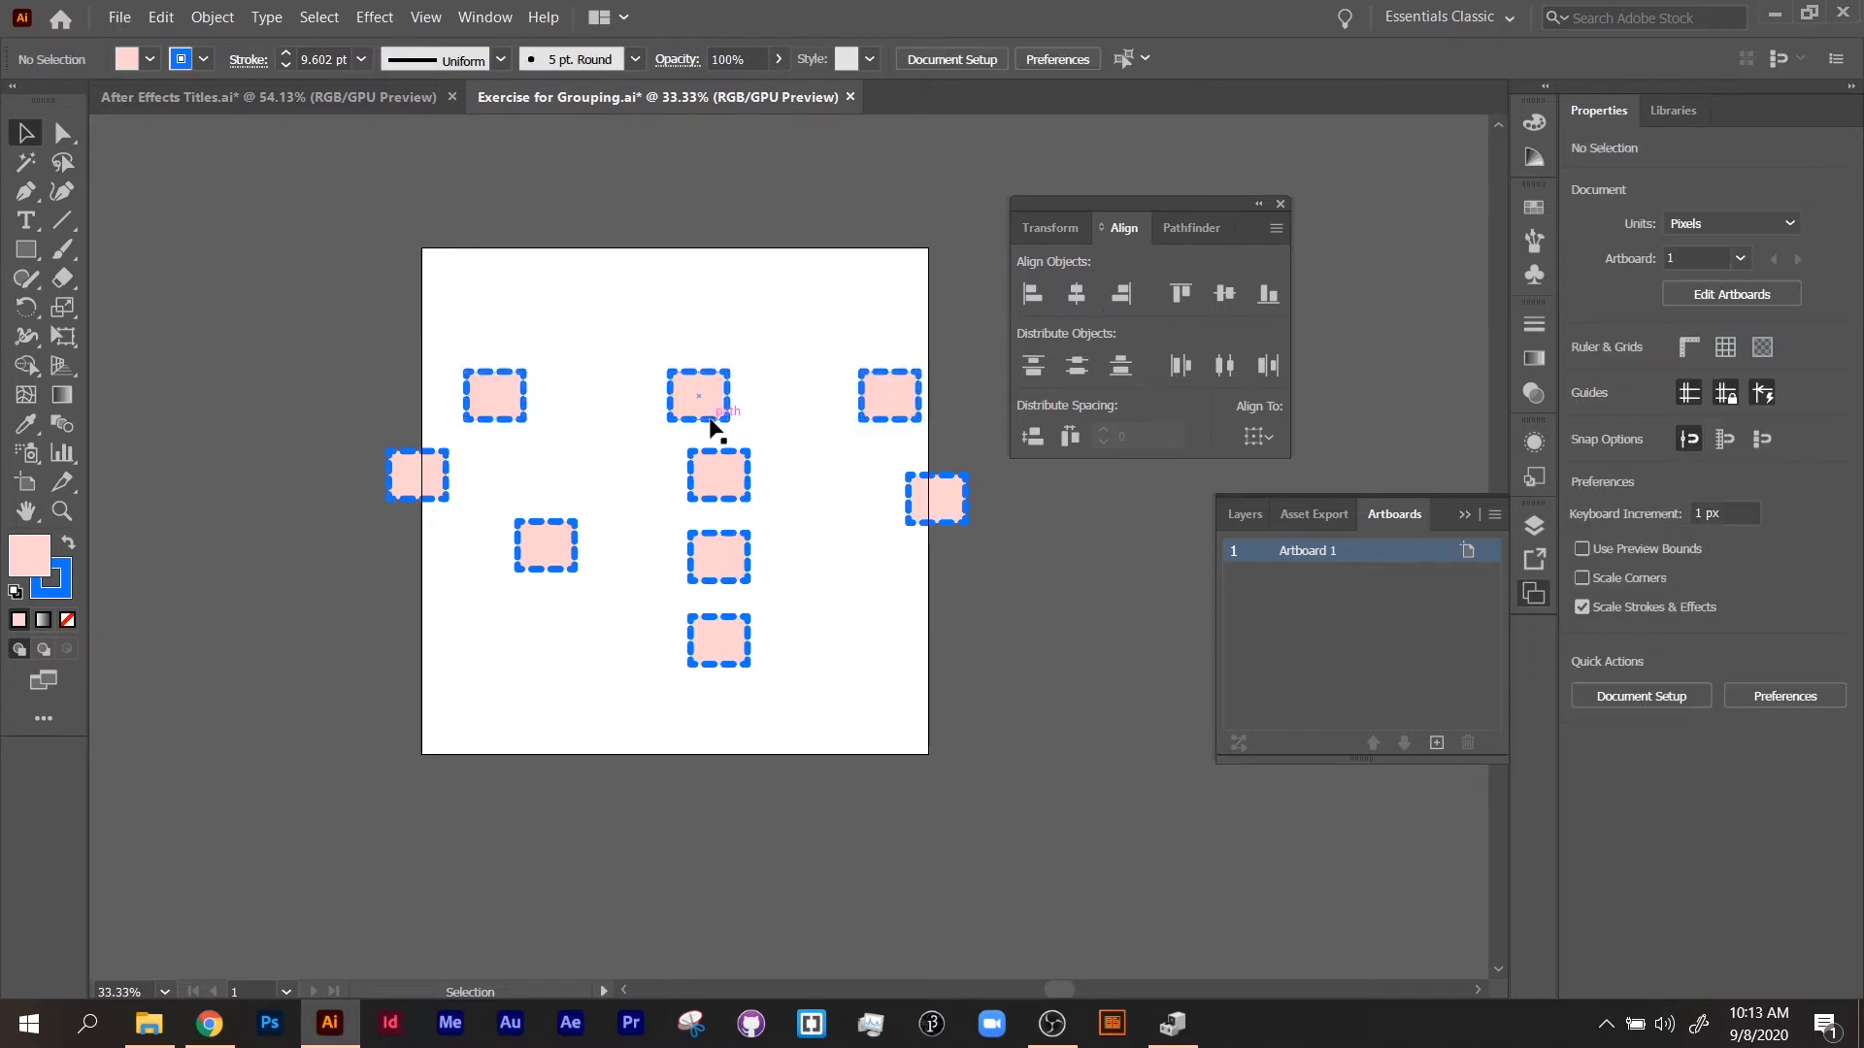
Step: Reposition individual rectangles into an uneven, irregularly spaced row across the upper half of the artboard
{"action": "left_click_drag", "start_coordinate": [706, 420], "coordinate": [603, 421]}
{"action": "left_click_drag", "start_coordinate": [702, 473], "coordinate": [675, 421]}
{"action": "left_click_drag", "start_coordinate": [892, 391], "coordinate": [745, 383]}
{"action": "left_click_drag", "start_coordinate": [771, 386], "coordinate": [780, 383]}
{"action": "key", "text": "ctrl+z"}
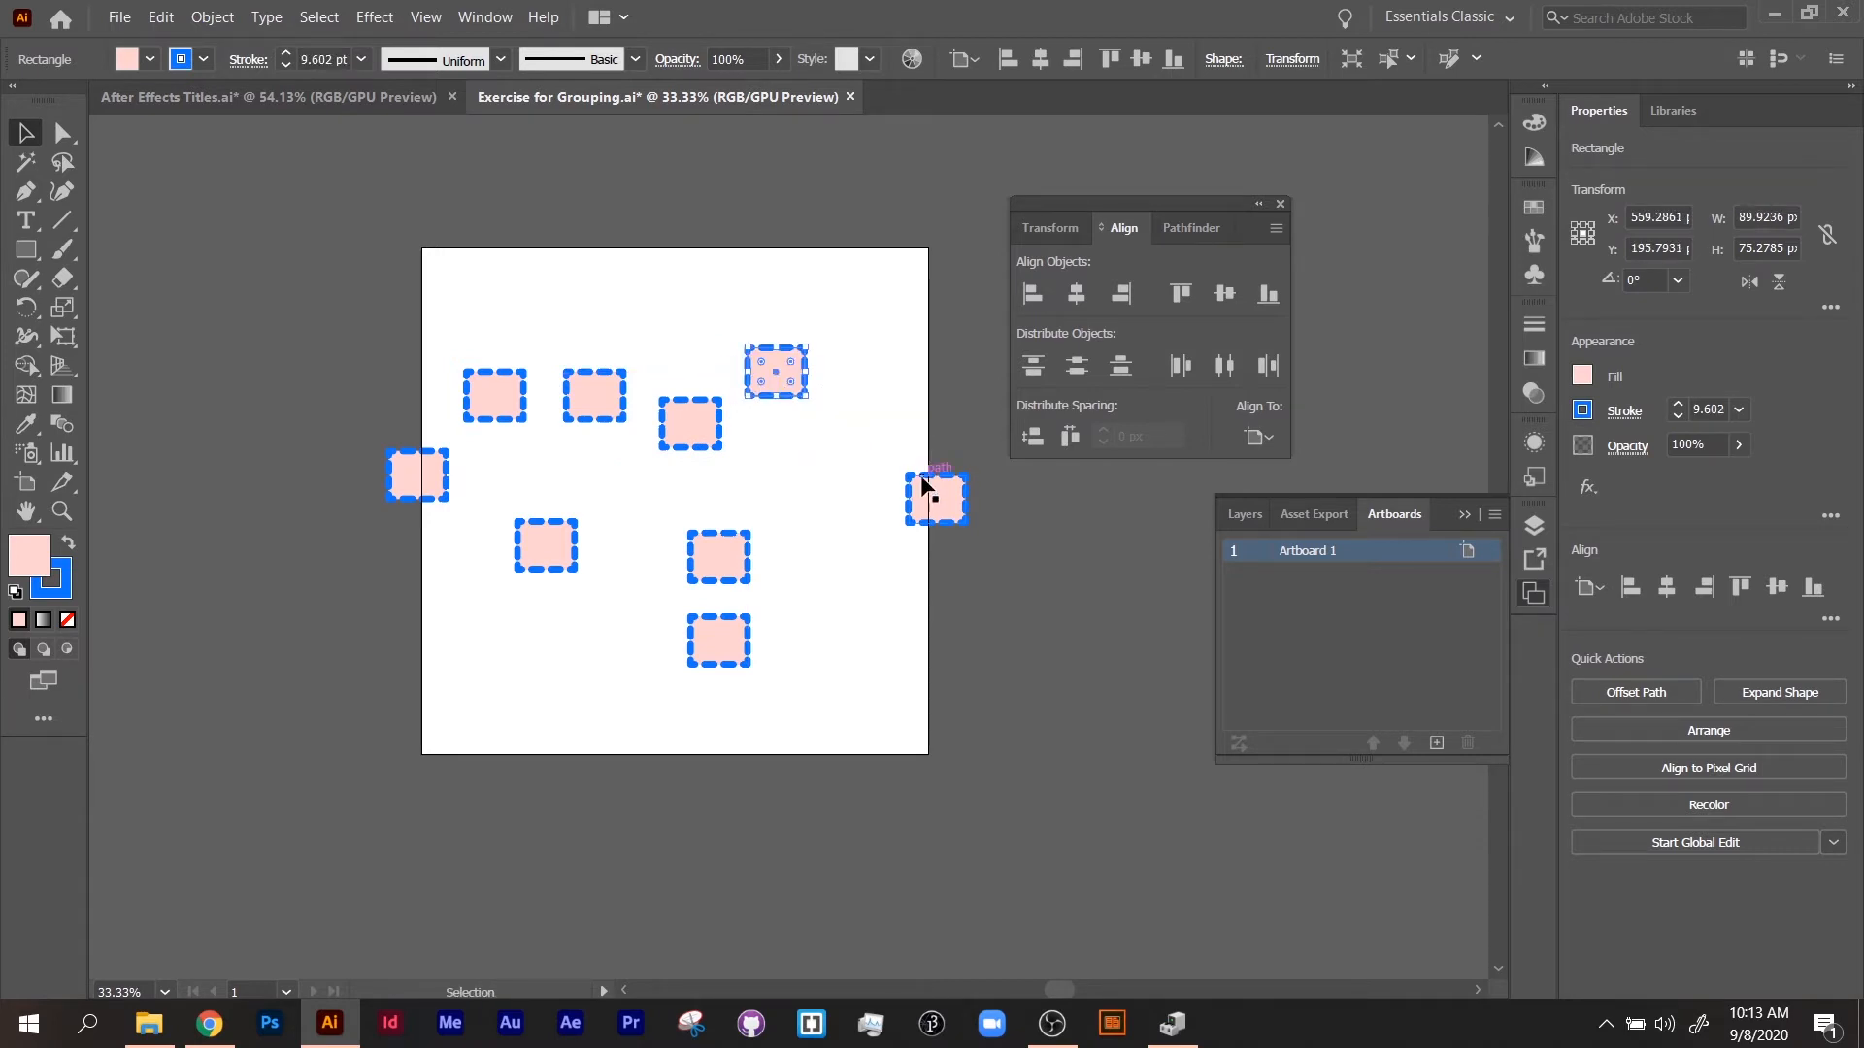
{"action": "left_click_drag", "start_coordinate": [932, 494], "coordinate": [963, 416]}
Step: Vertically align the centers of the six rectangles in the uneven row and distribute them horizontally by their centers
{"action": "left_click_drag", "start_coordinate": [994, 482], "coordinate": [359, 336]}
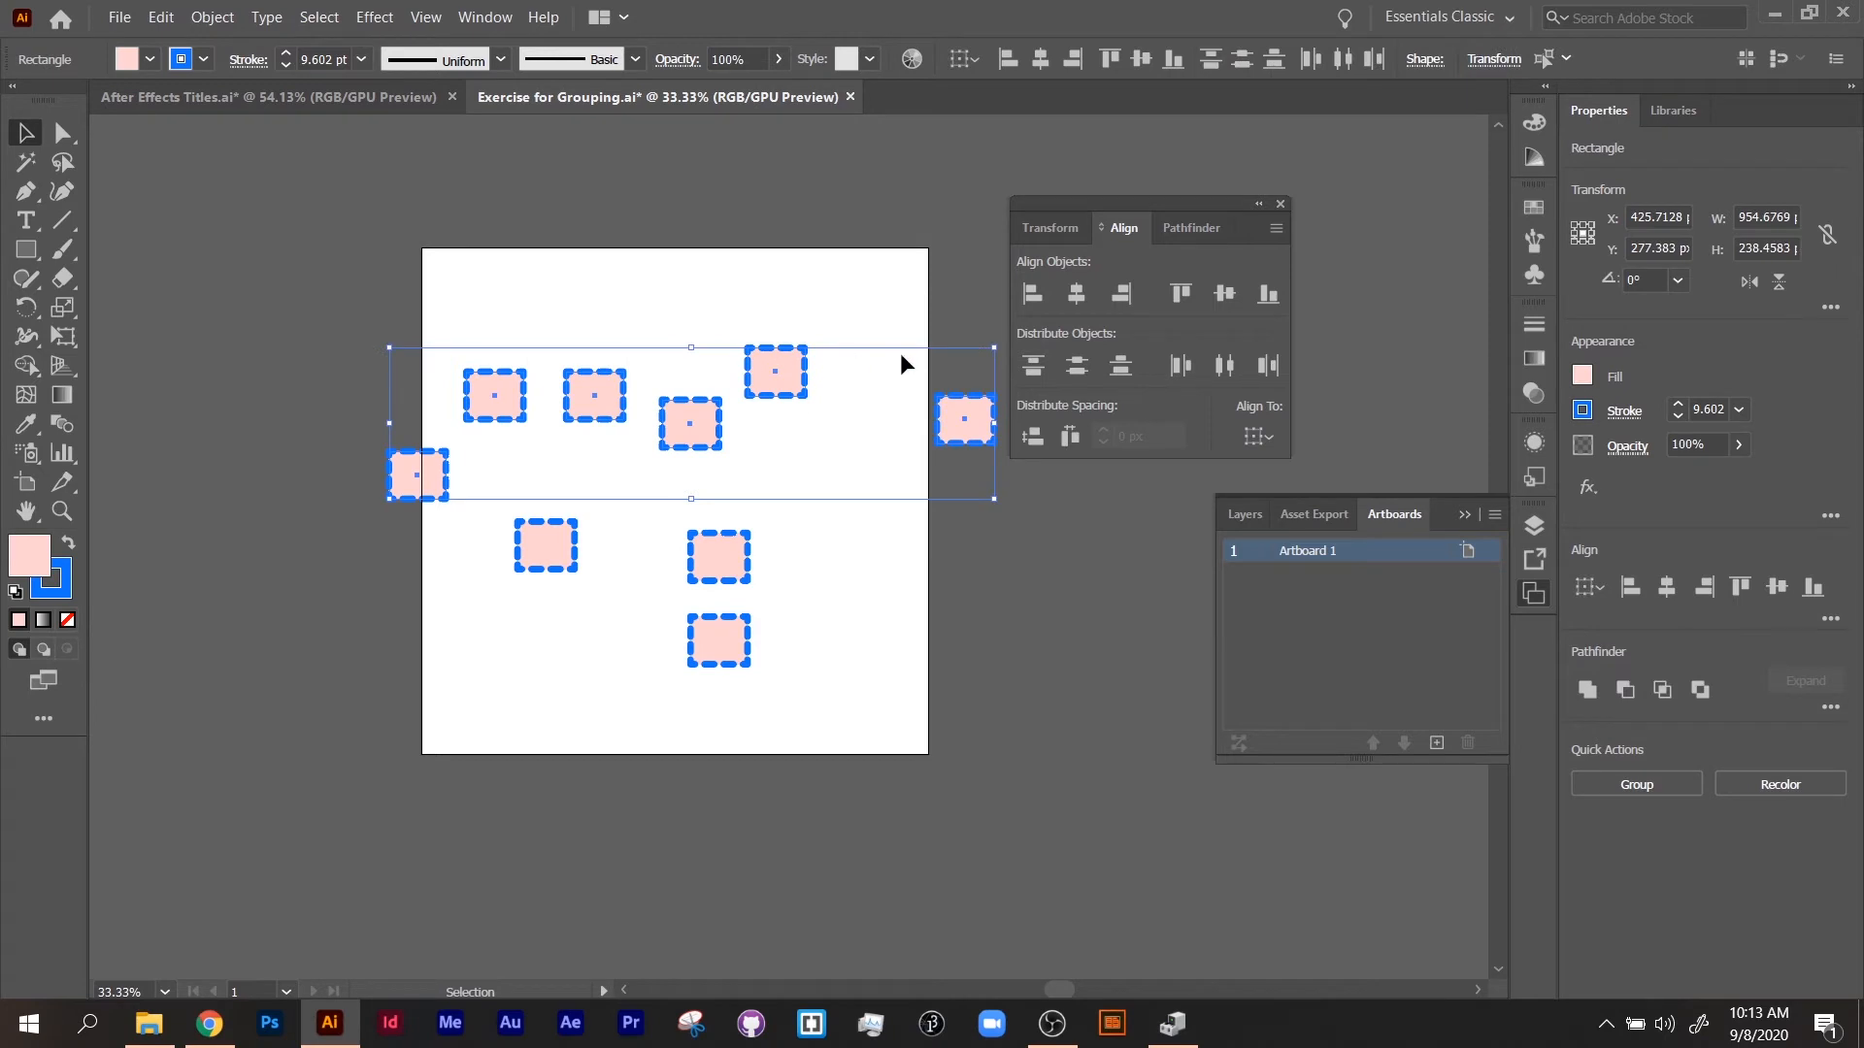
{"action": "left_click", "coordinate": [1222, 294]}
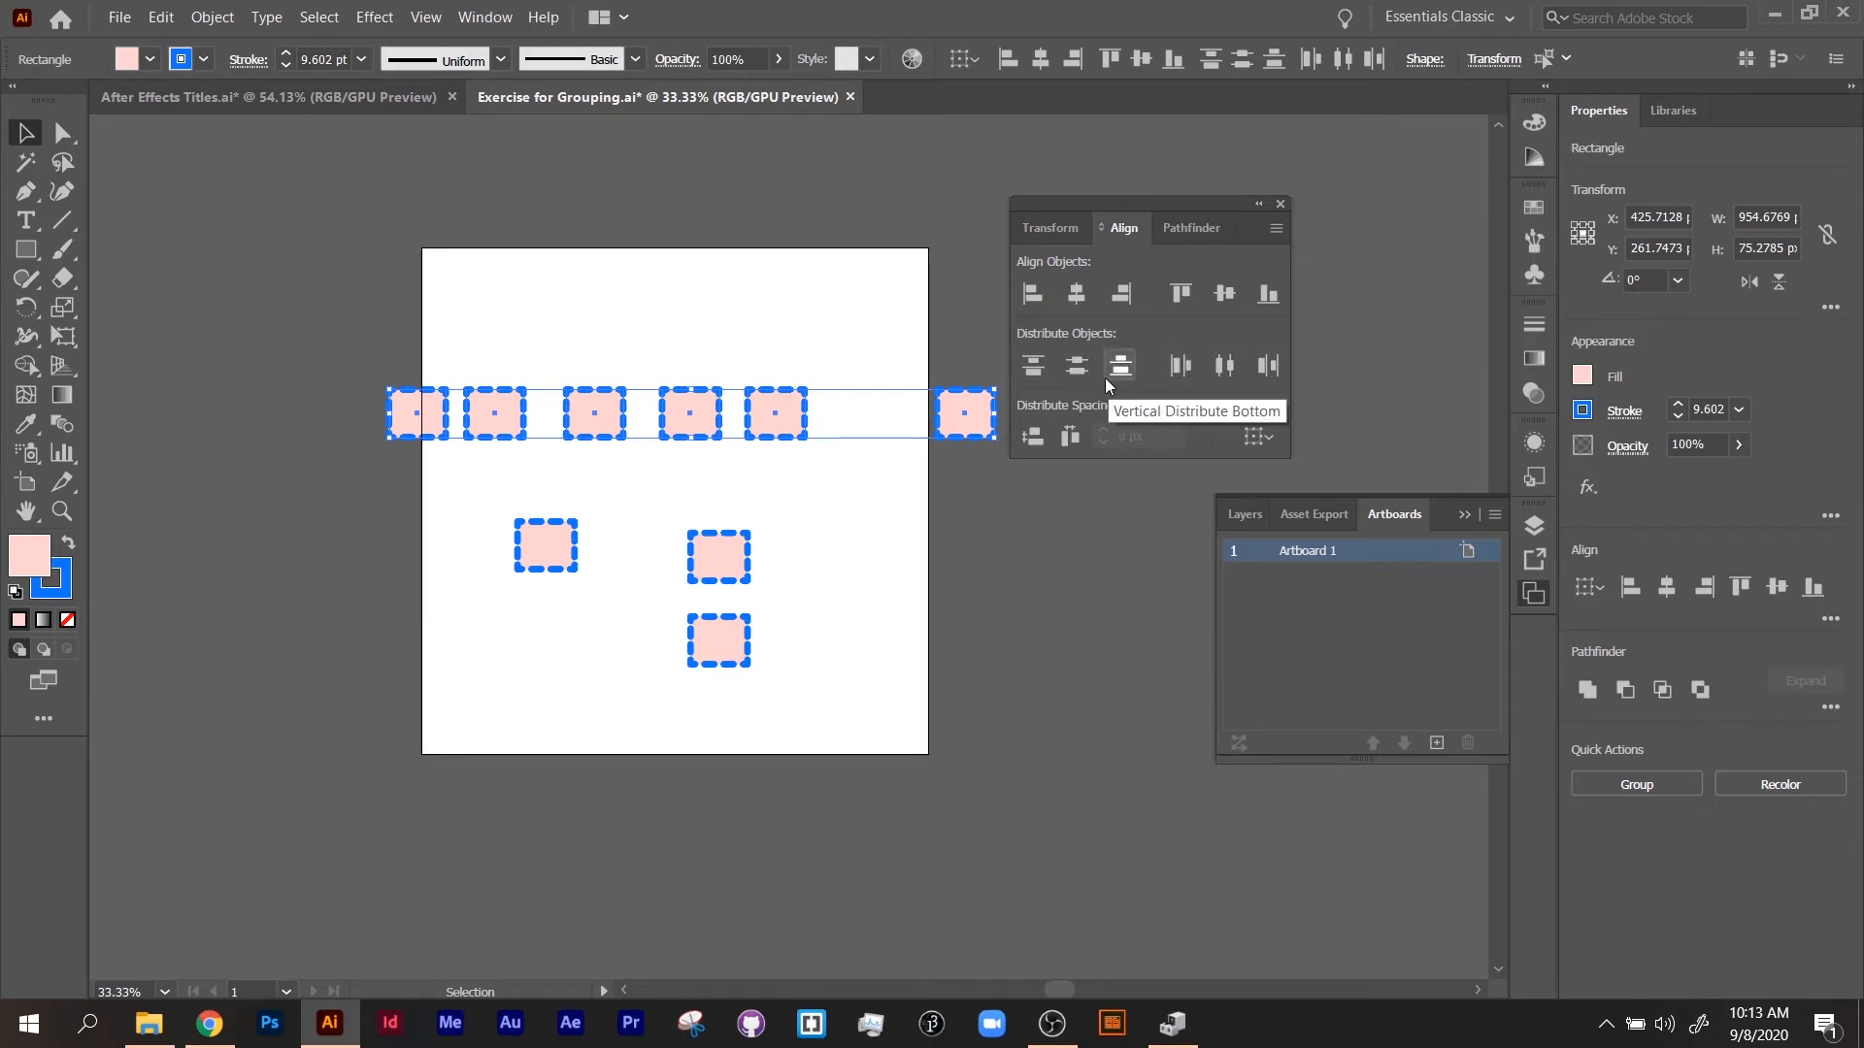
{"action": "left_click", "coordinate": [1222, 374]}
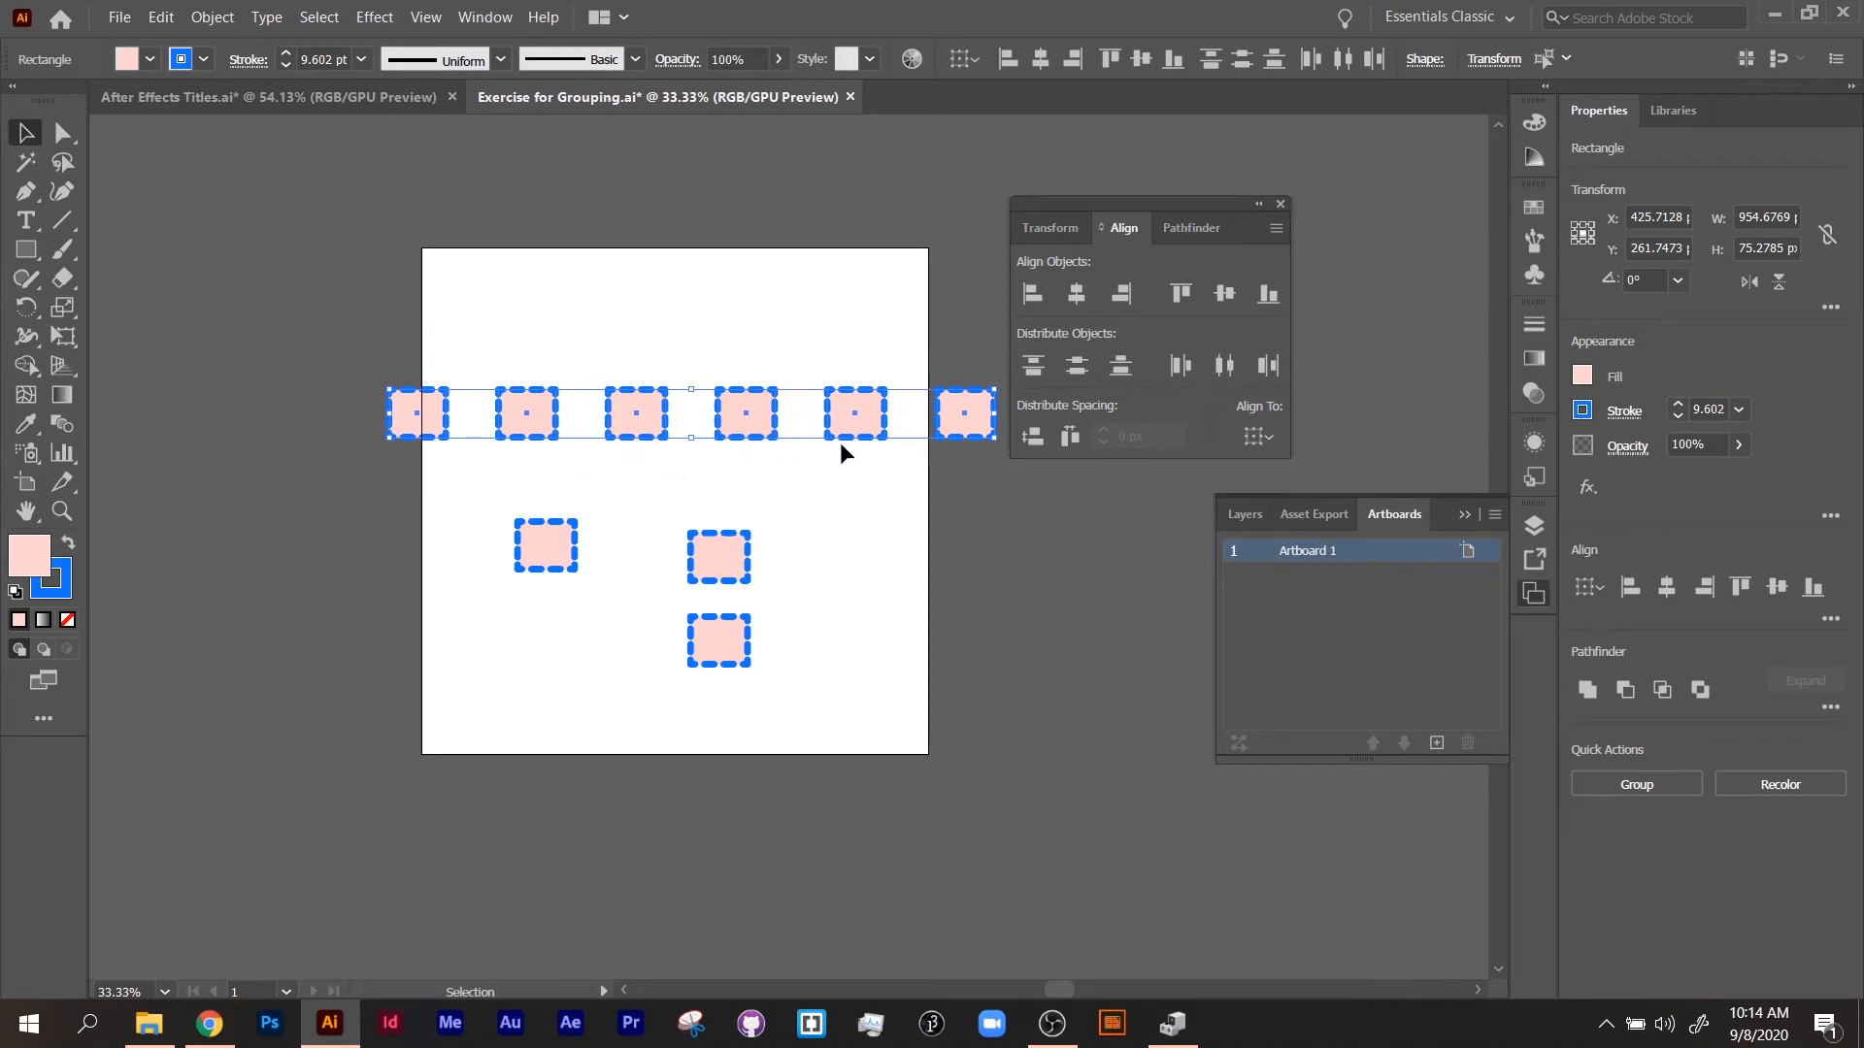
Step: Move three inner rectangles out of the row to form a loose column above the two lower-middle rectangles
{"action": "left_click", "coordinate": [536, 464]}
{"action": "left_click_drag", "start_coordinate": [737, 437], "coordinate": [709, 501]}
{"action": "left_click_drag", "start_coordinate": [625, 422], "coordinate": [673, 399]}
{"action": "left_click_drag", "start_coordinate": [520, 405], "coordinate": [774, 297]}
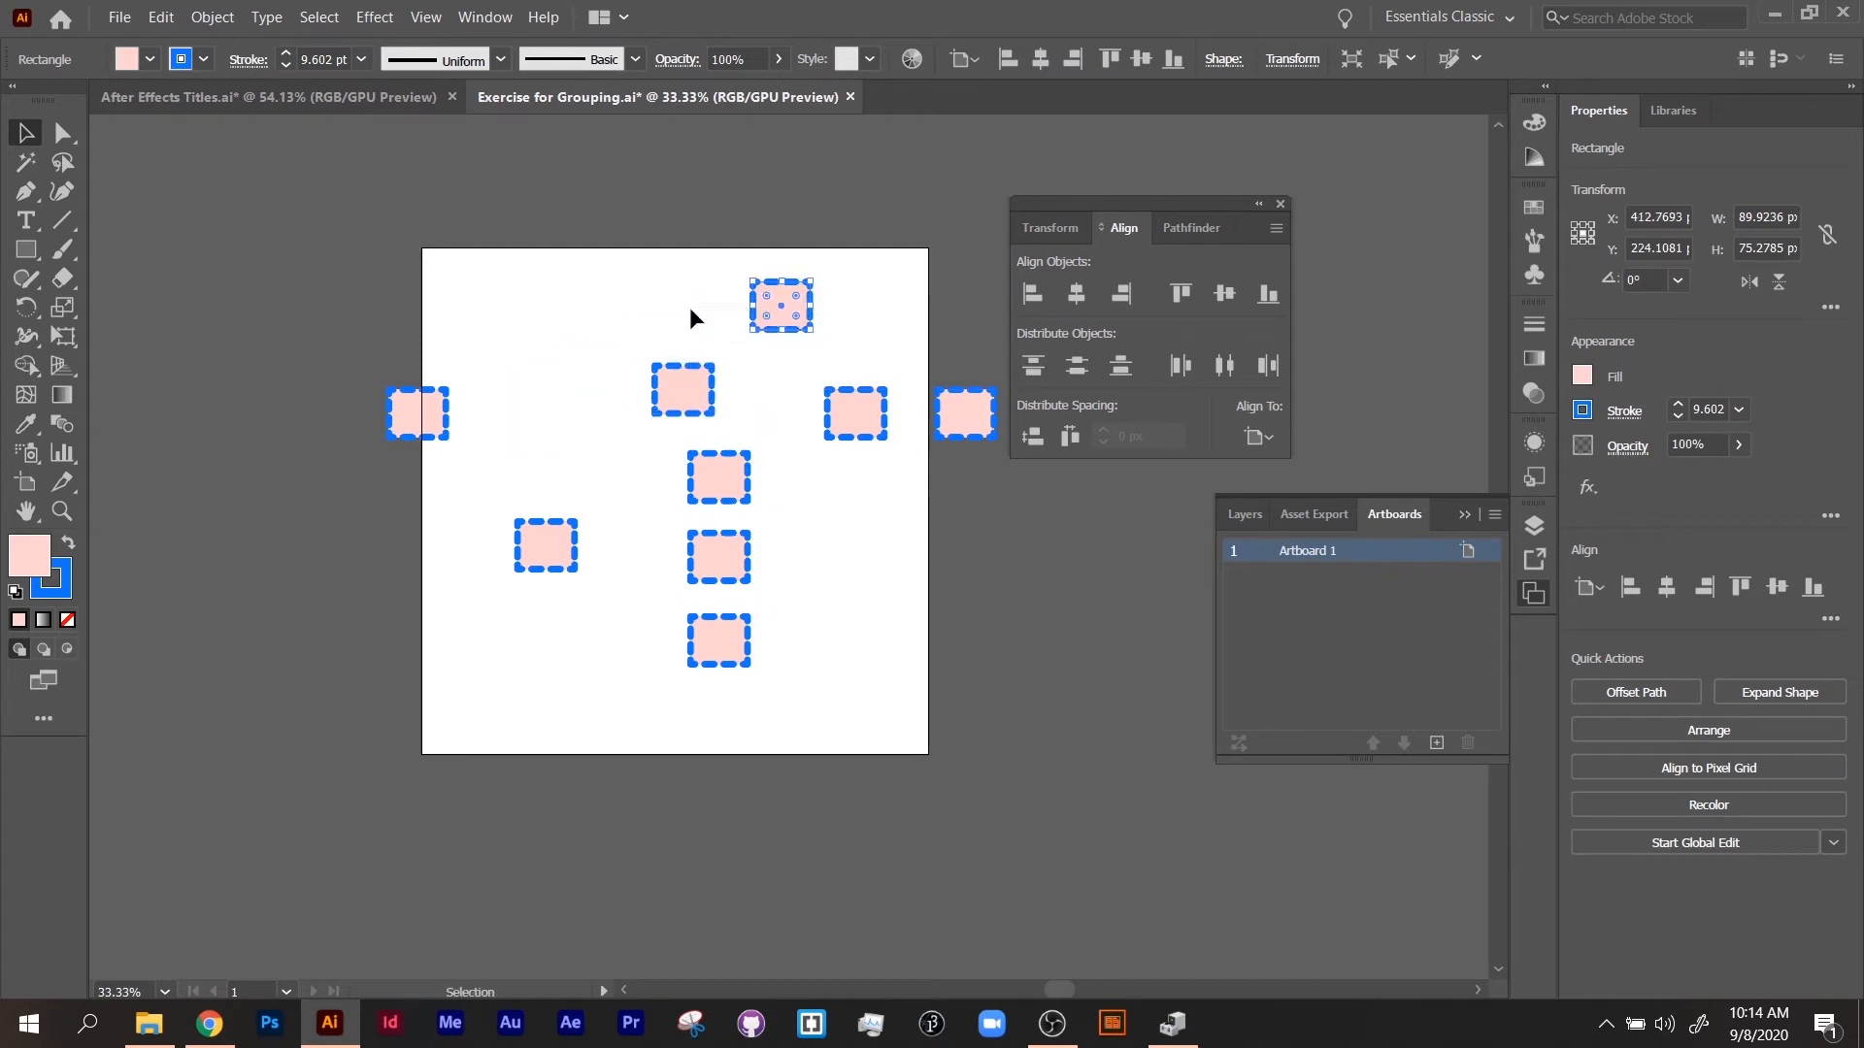
Step: Distribute the five rectangles of the loose column vertically by their centers and horizontally align their centers
{"action": "left_click_drag", "start_coordinate": [583, 262], "coordinate": [769, 686]}
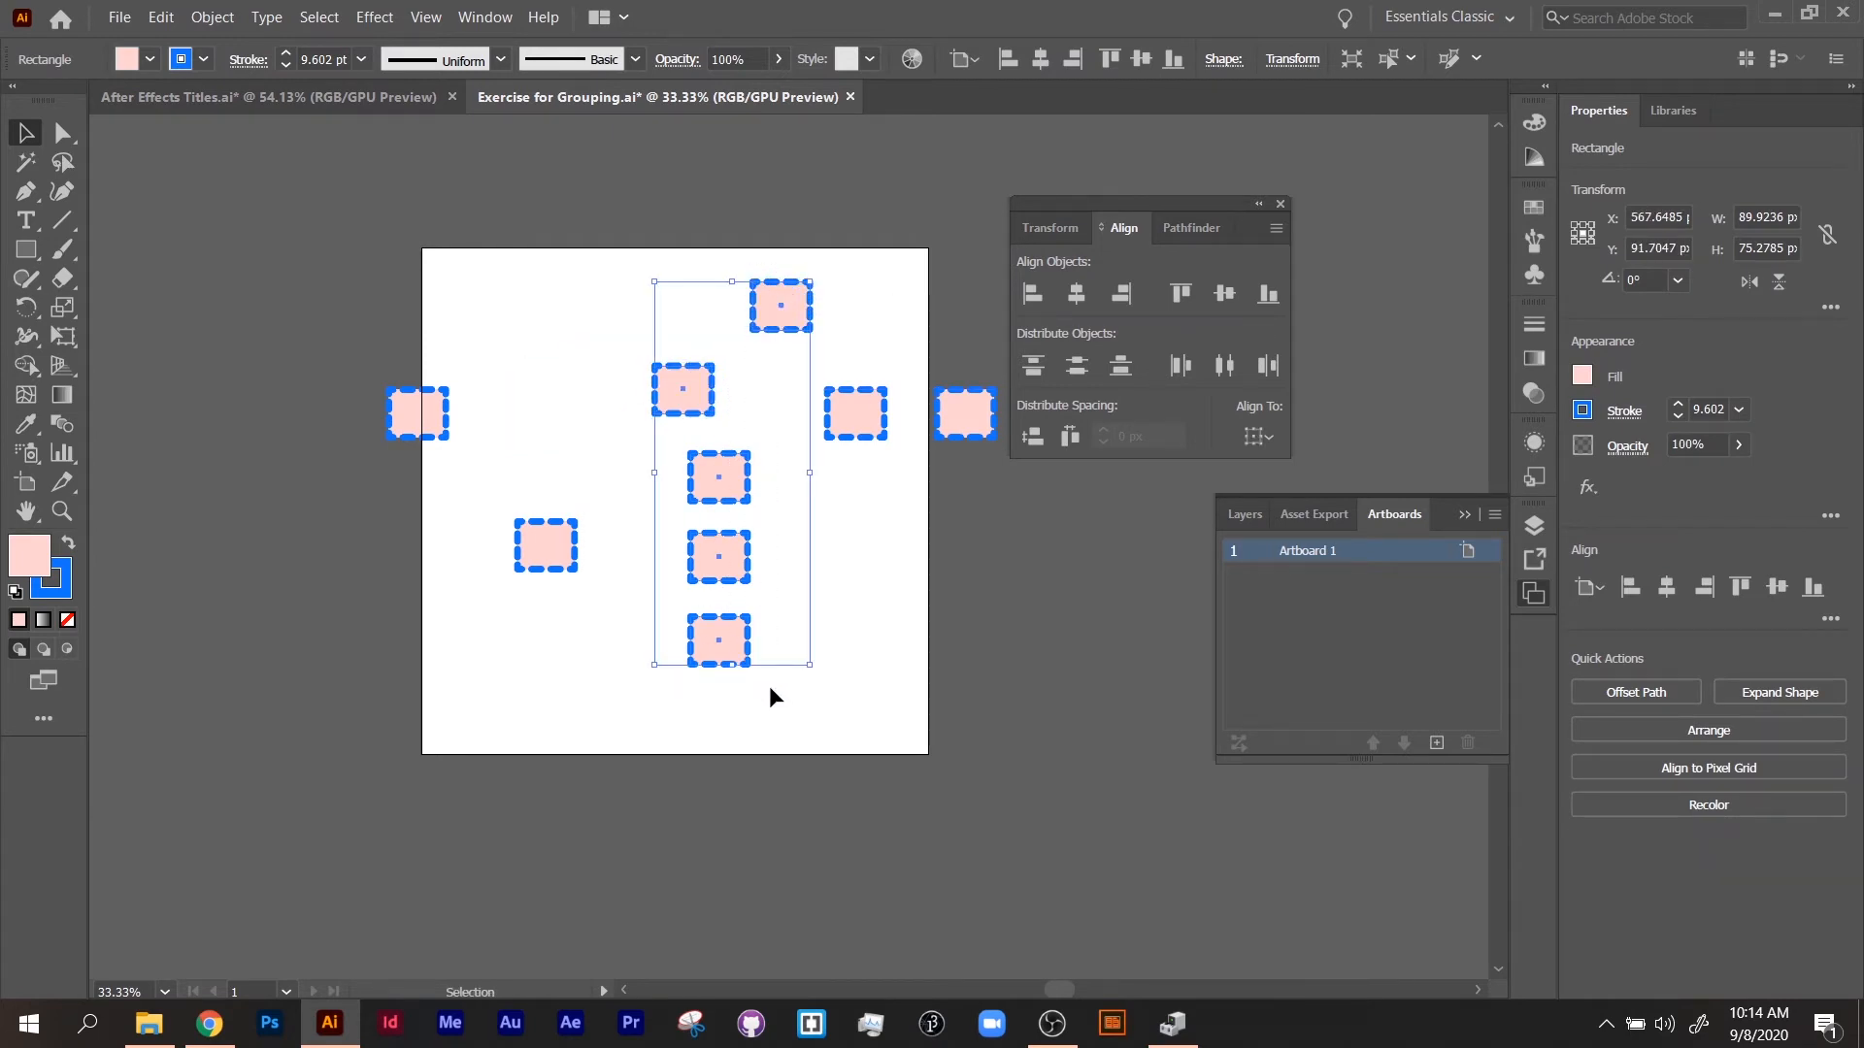
{"action": "left_click", "coordinate": [1080, 373]}
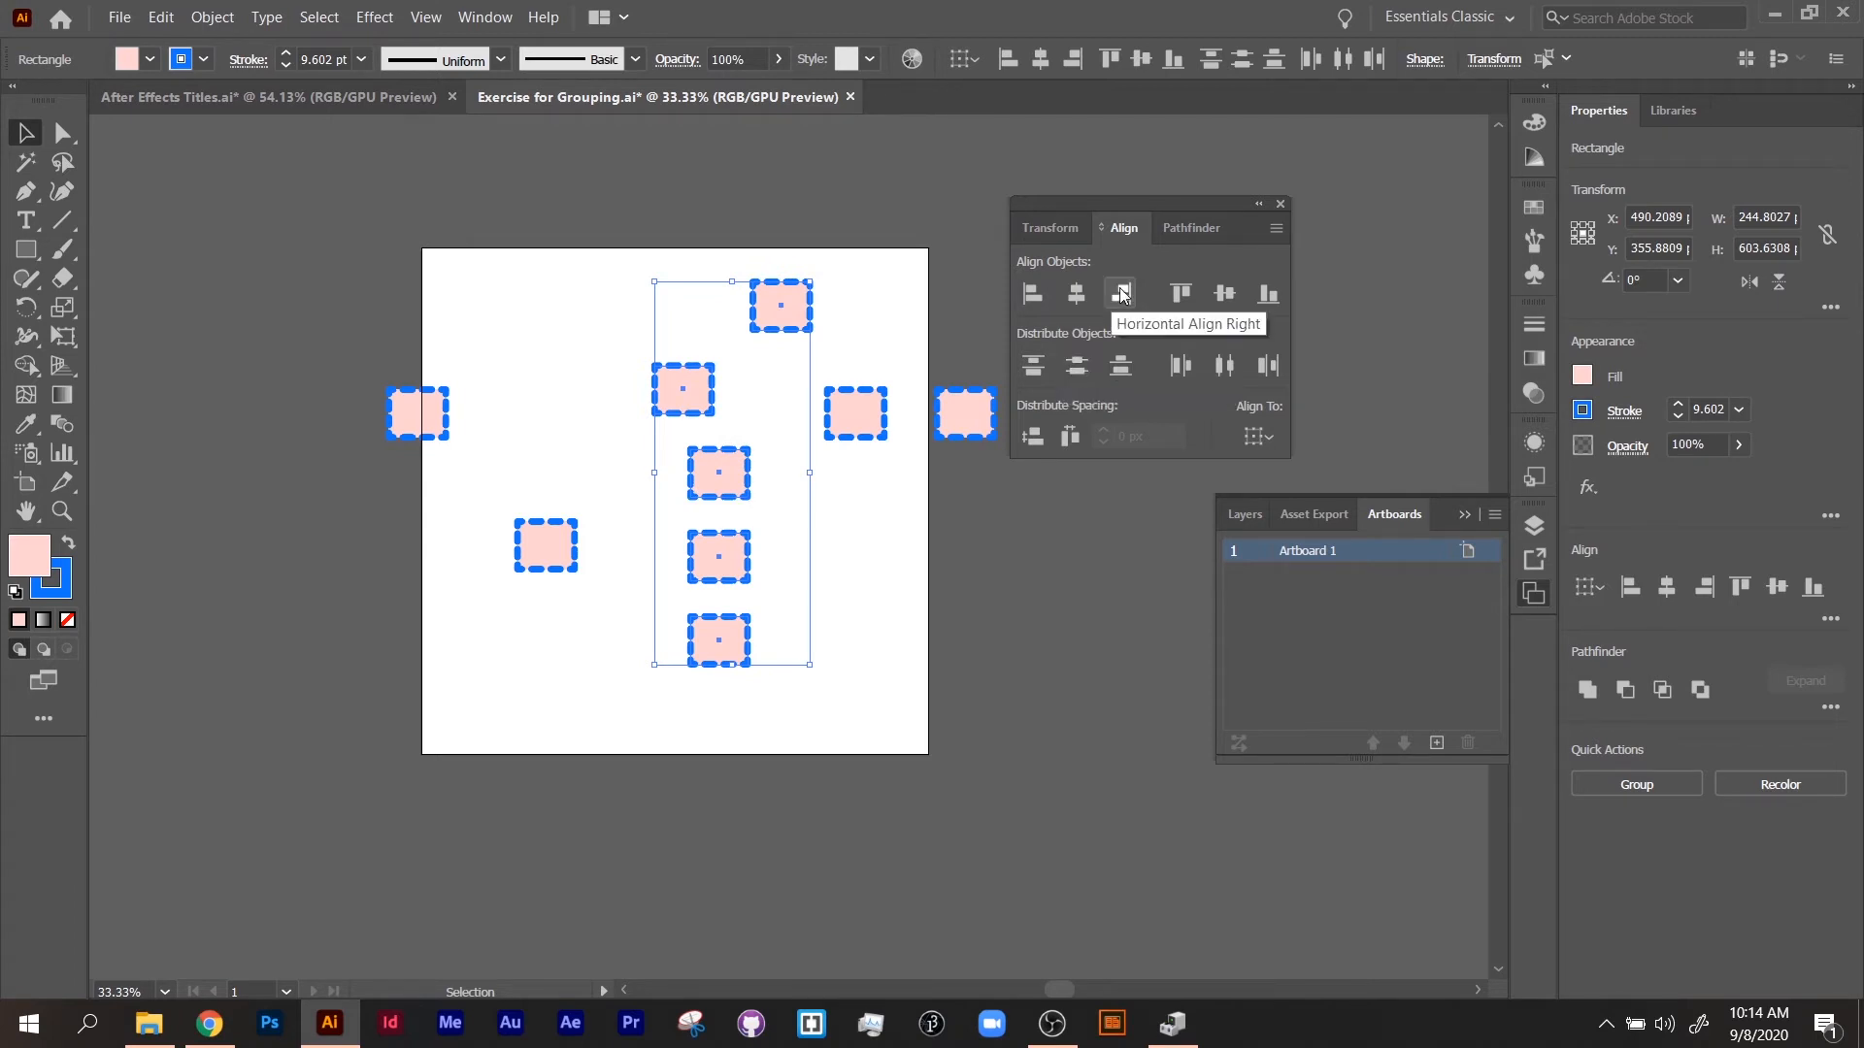
{"action": "left_click", "coordinate": [1076, 293]}
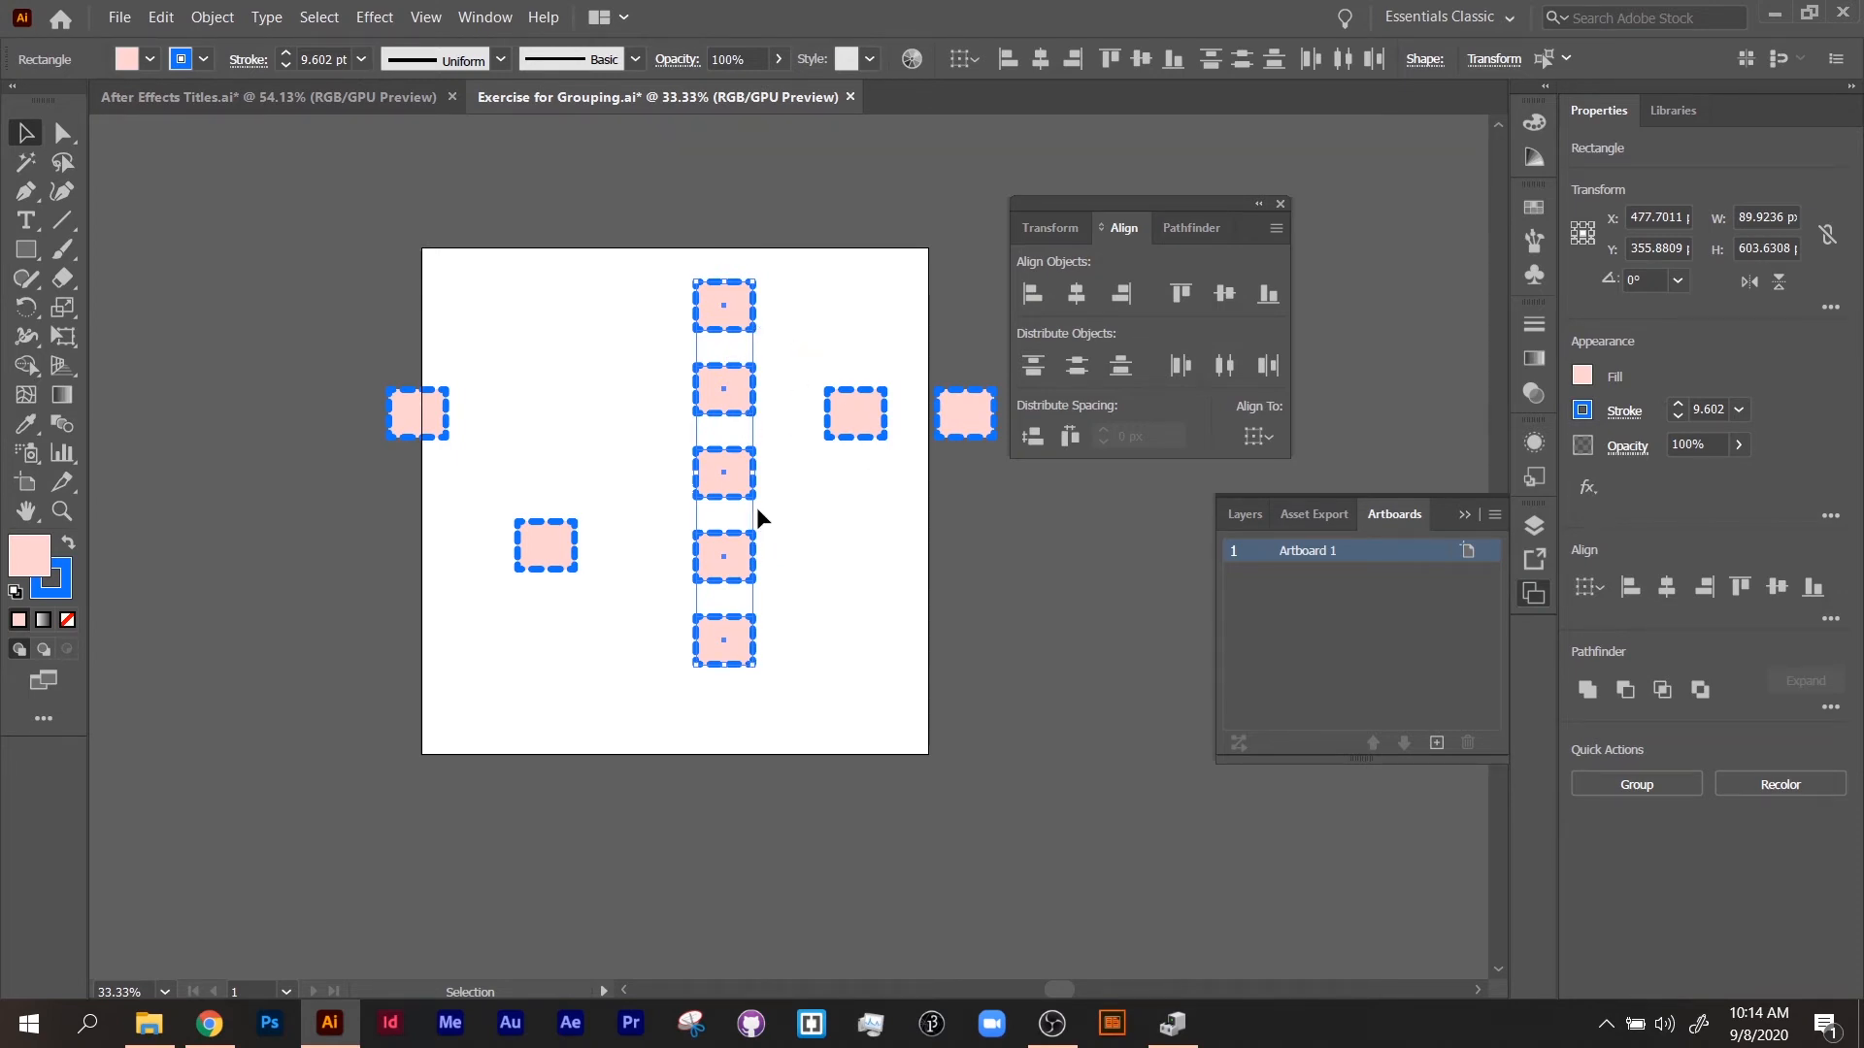
Step: Clear the artboard by moving all rectangles outside it except the one crossing its left edge
{"action": "left_click_drag", "start_coordinate": [679, 277], "coordinate": [339, 319]}
{"action": "left_click_drag", "start_coordinate": [651, 556], "coordinate": [380, 679]}
{"action": "left_click_drag", "start_coordinate": [557, 554], "coordinate": [315, 475]}
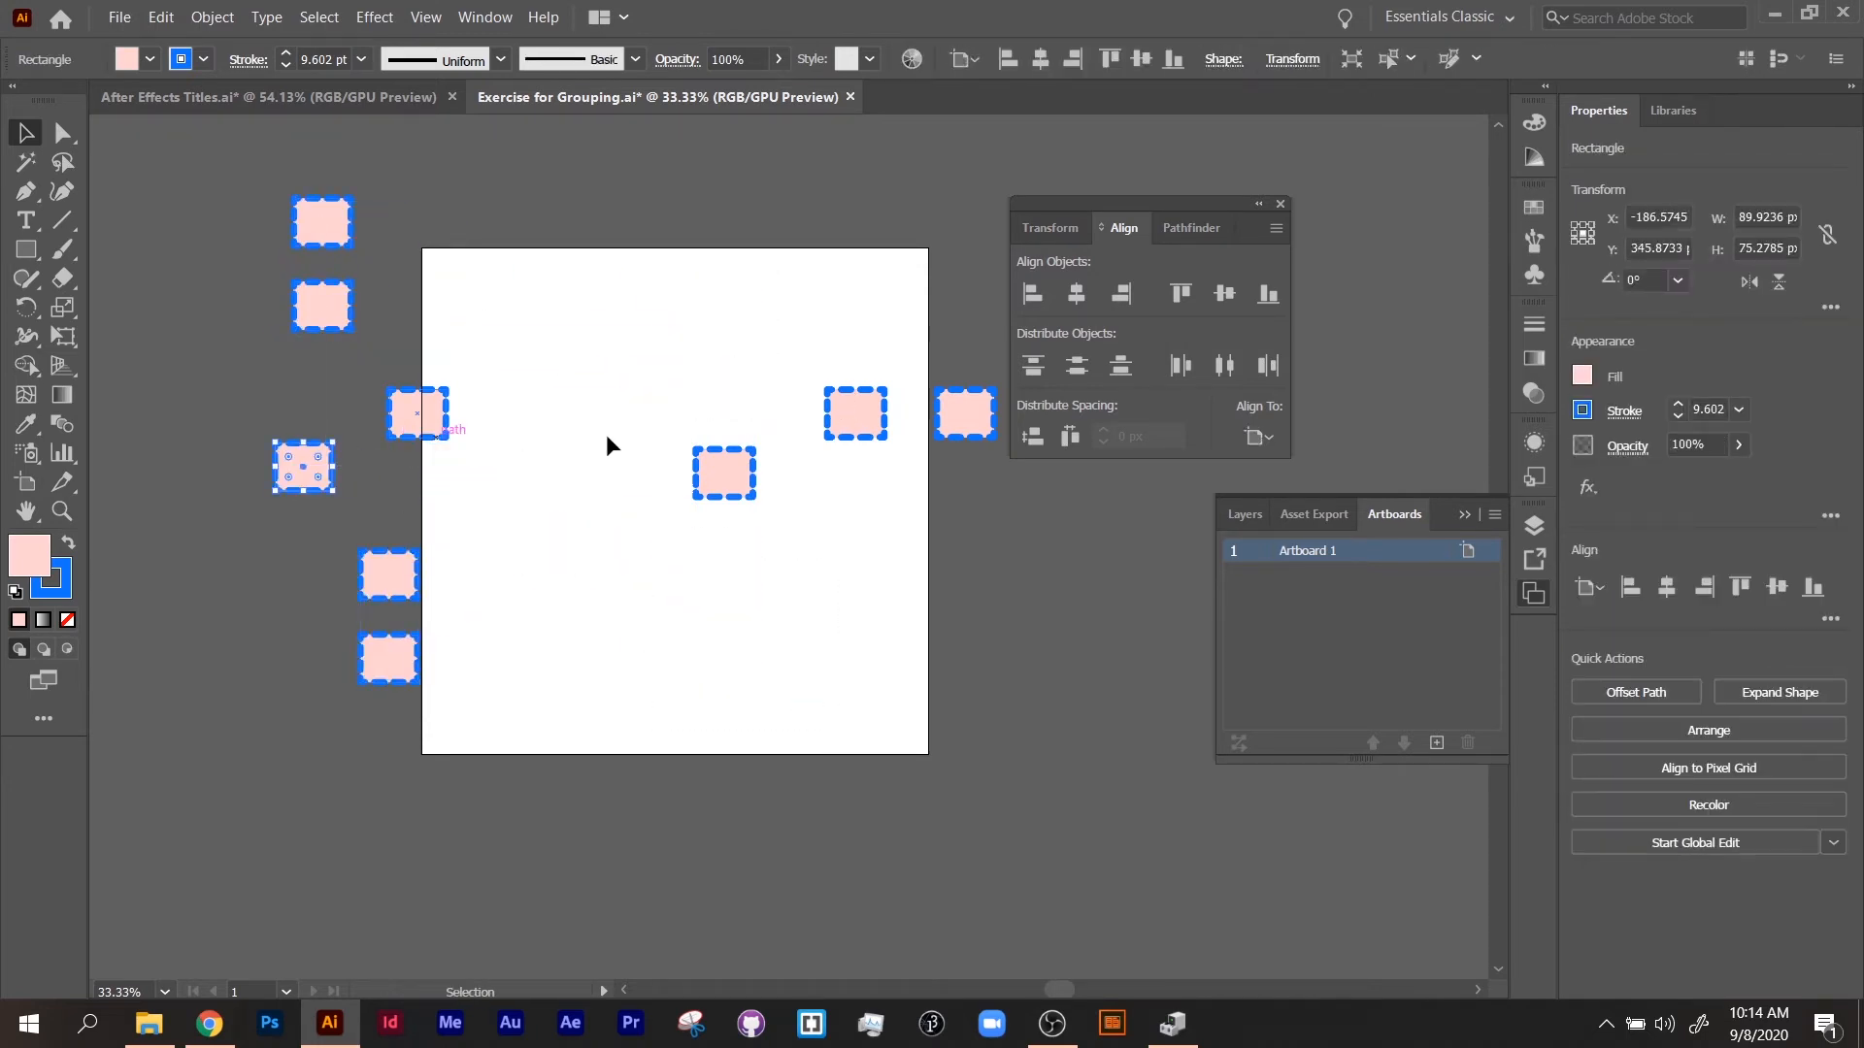
{"action": "left_click_drag", "start_coordinate": [854, 348], "coordinate": [971, 457]}
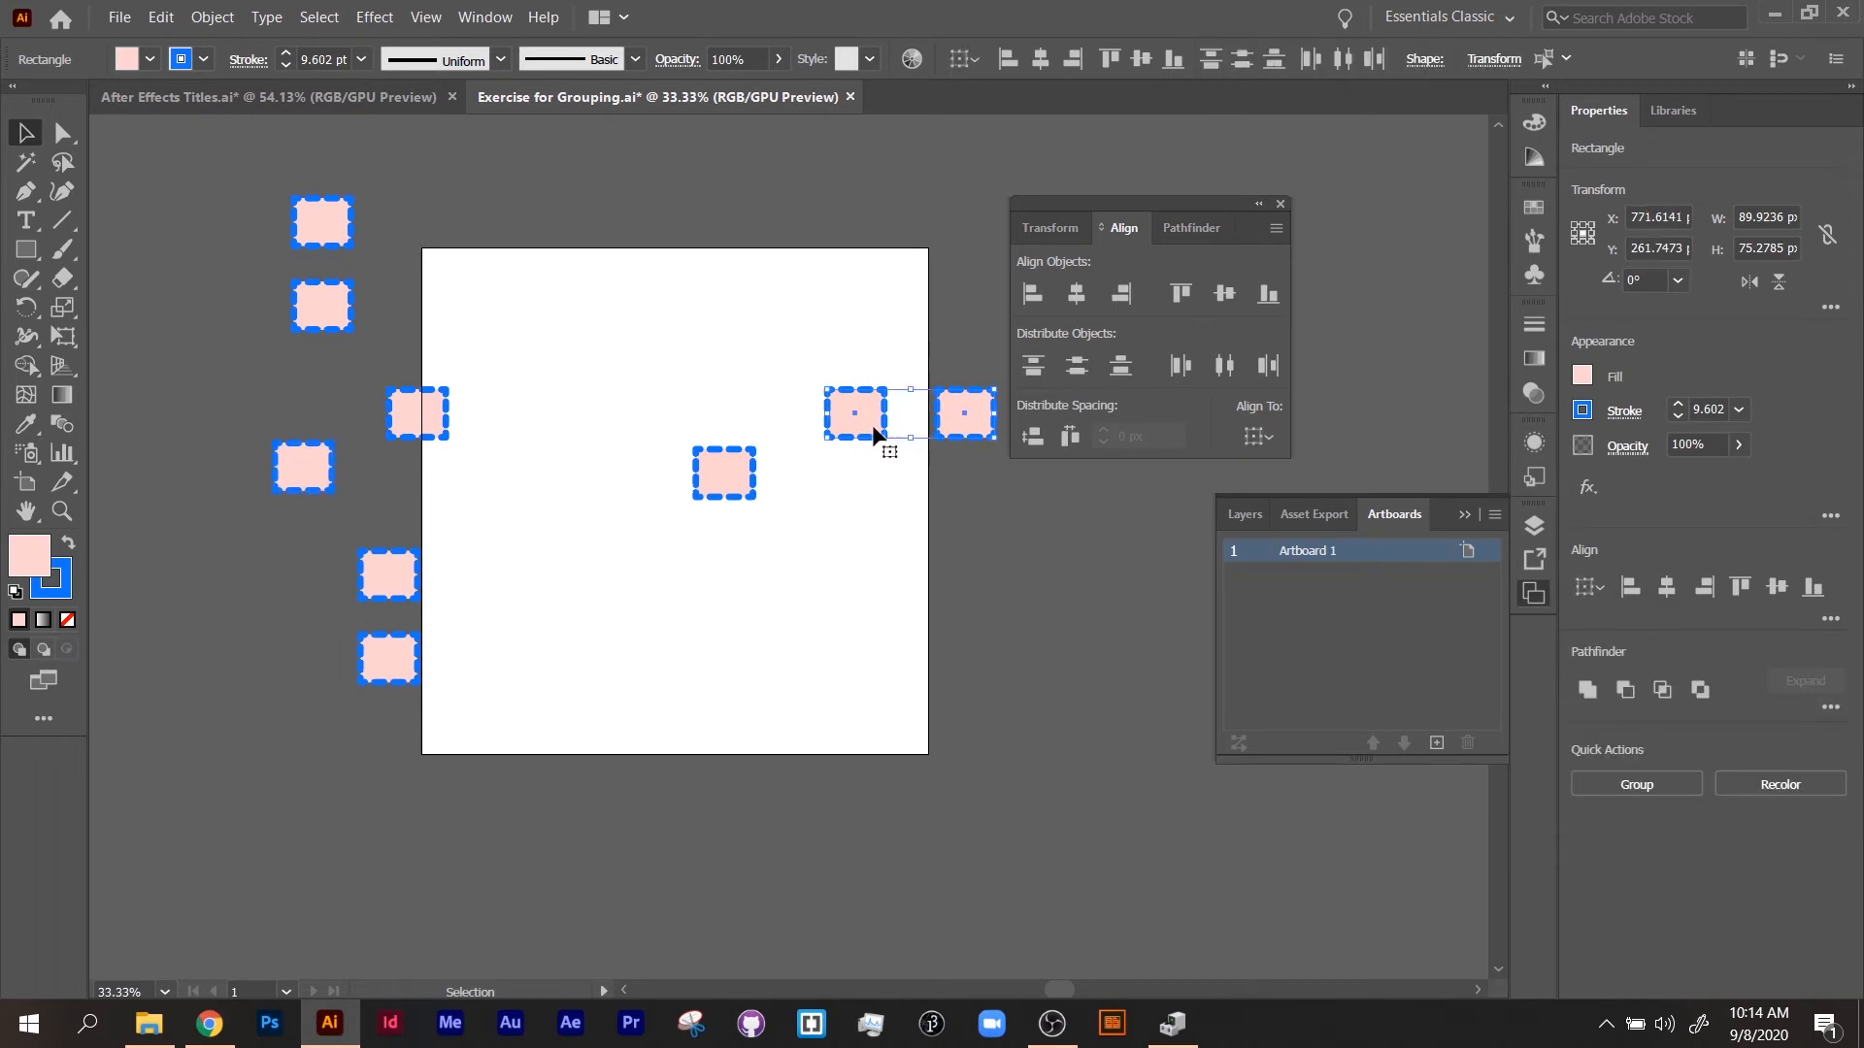
{"action": "left_click", "coordinate": [770, 484]}
{"action": "left_click_drag", "start_coordinate": [824, 342], "coordinate": [1027, 542]}
{"action": "left_click_drag", "start_coordinate": [865, 425], "coordinate": [1103, 570]}
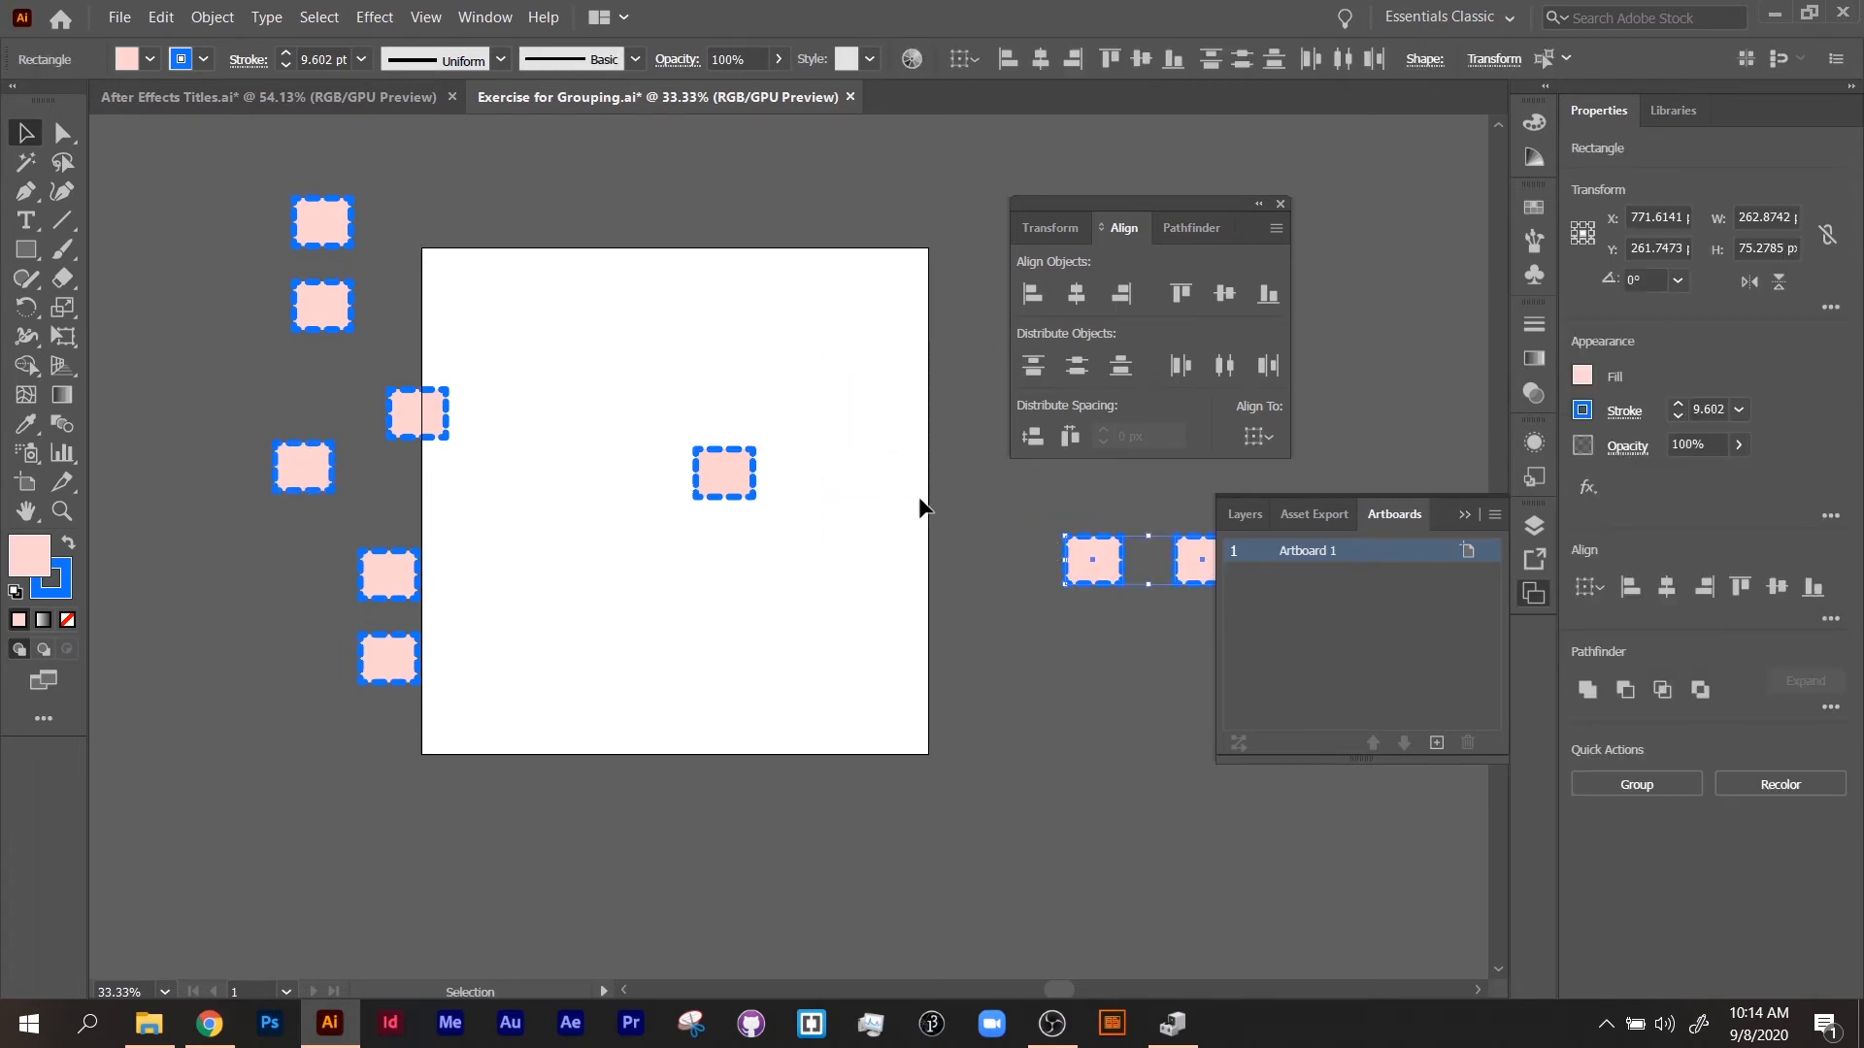
{"action": "left_click_drag", "start_coordinate": [713, 446], "coordinate": [613, 167]}
Step: Enlarge the remaining rectangle to about 363 × 304 px and place it in the artboard's upper-left area
{"action": "left_click_drag", "start_coordinate": [424, 412], "coordinate": [525, 364]}
{"action": "left_click_drag", "start_coordinate": [475, 308], "coordinate": [575, 415]}
{"action": "left_click", "coordinate": [420, 292]}
{"action": "mouse_move", "coordinate": [508, 363]}
{"action": "left_mouse_down"}
{"action": "mouse_move", "coordinate": [629, 491]}
{"action": "mouse_move", "coordinate": [713, 486]}
{"action": "mouse_move", "coordinate": [566, 475]}
{"action": "mouse_move", "coordinate": [783, 648]}
{"action": "left_mouse_up"}
{"action": "left_click_drag", "start_coordinate": [622, 516], "coordinate": [541, 401]}
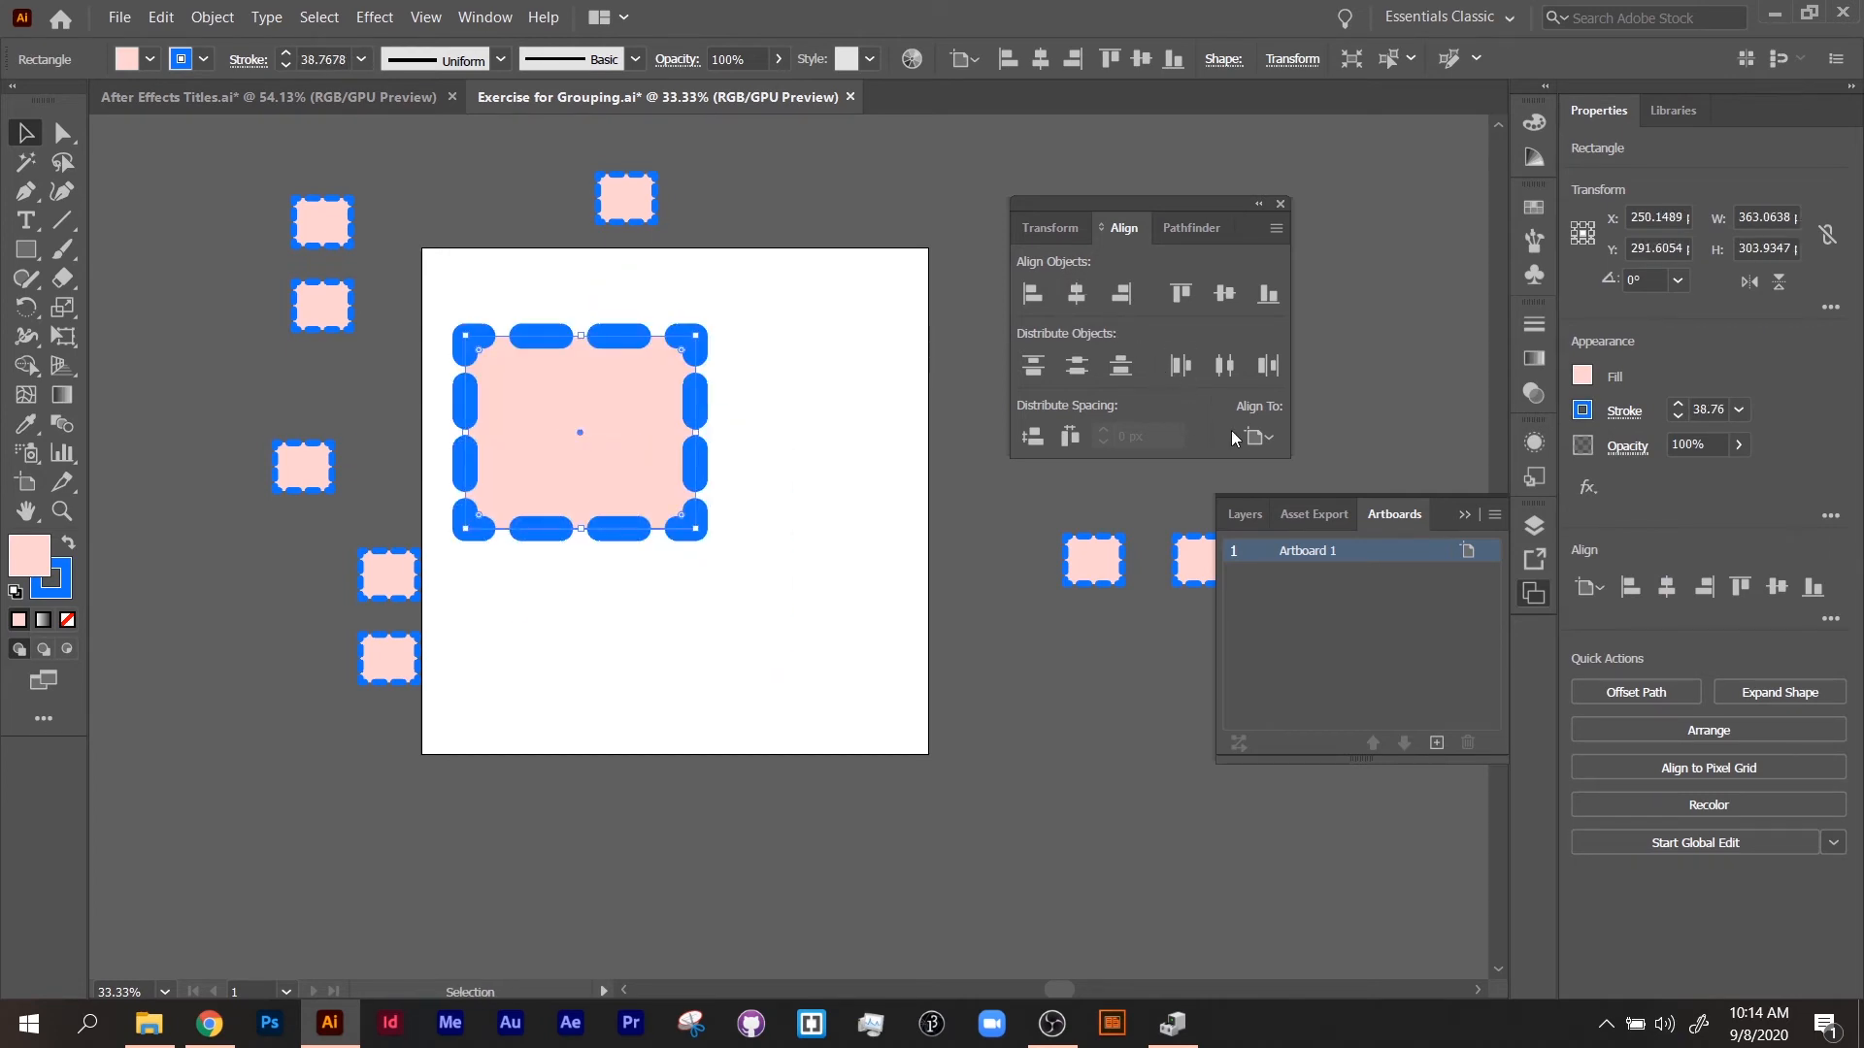
Step: Align the large rectangle to the artboard, centering it horizontally and vertically
{"action": "left_click", "coordinate": [1259, 437]}
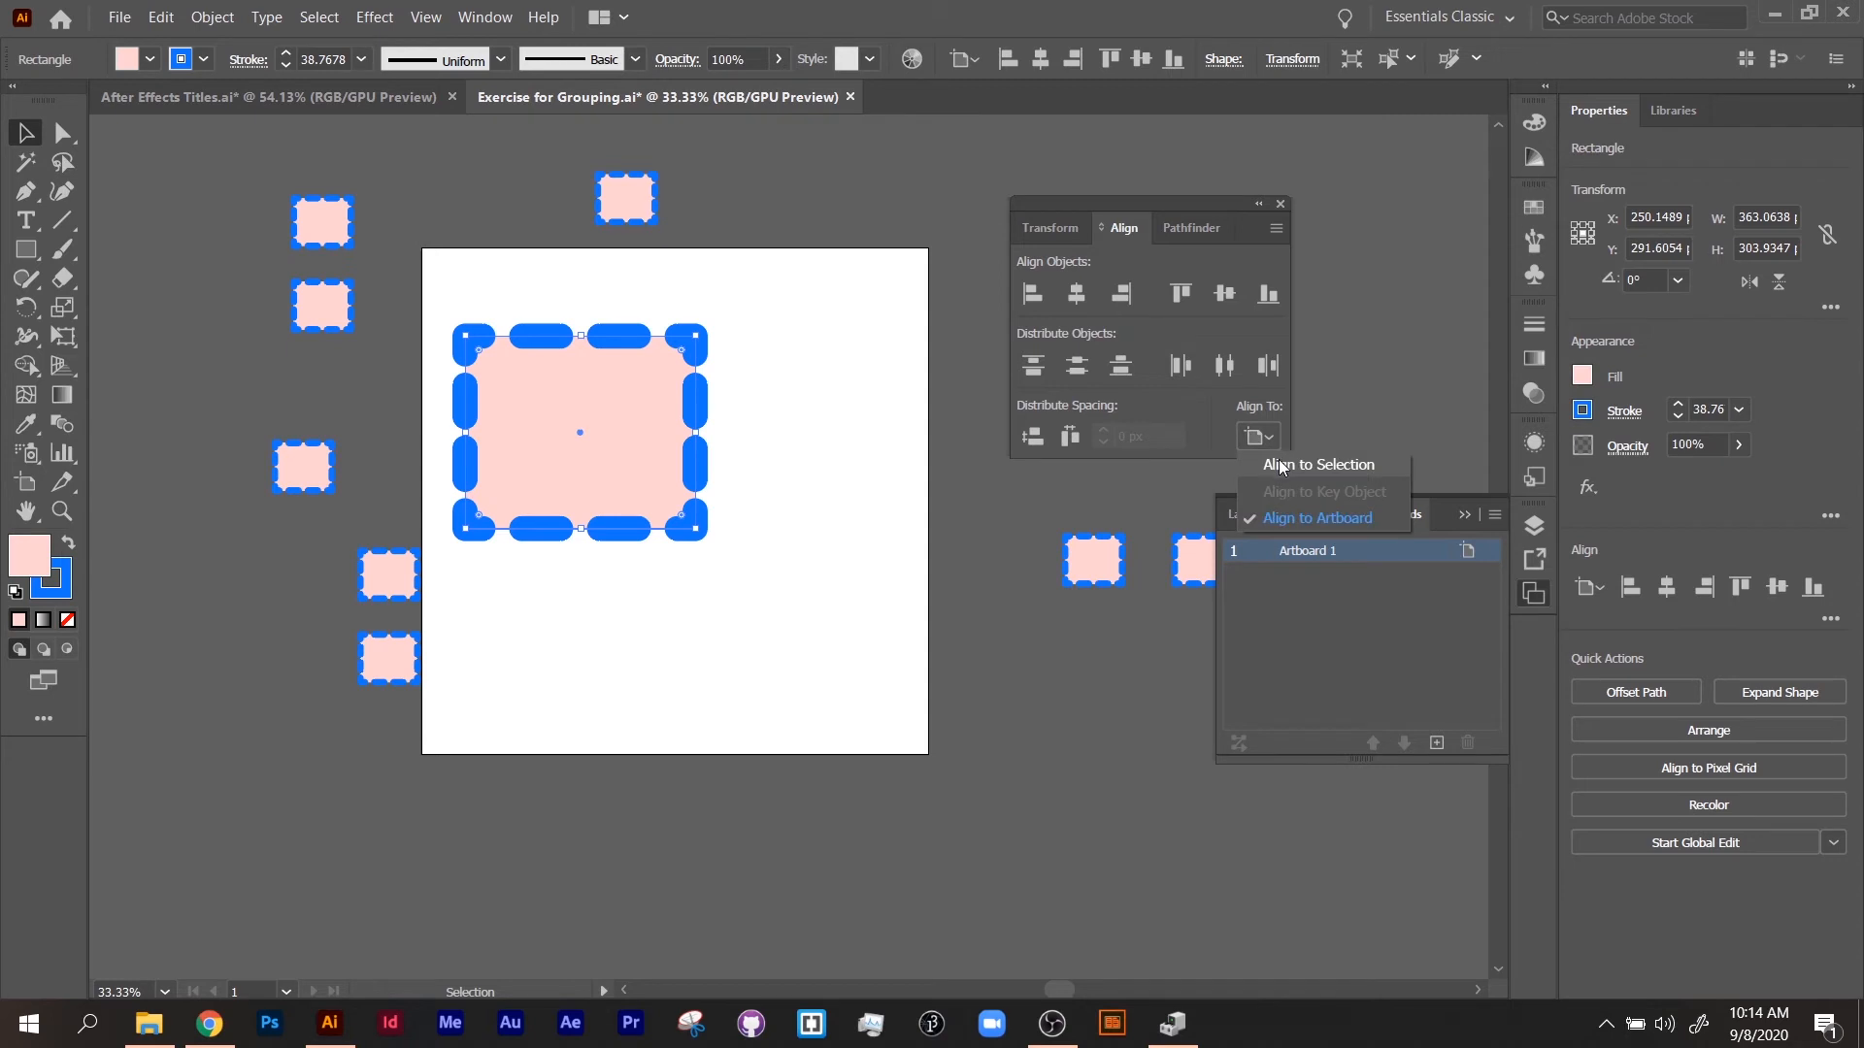
{"action": "left_click", "coordinate": [1302, 520]}
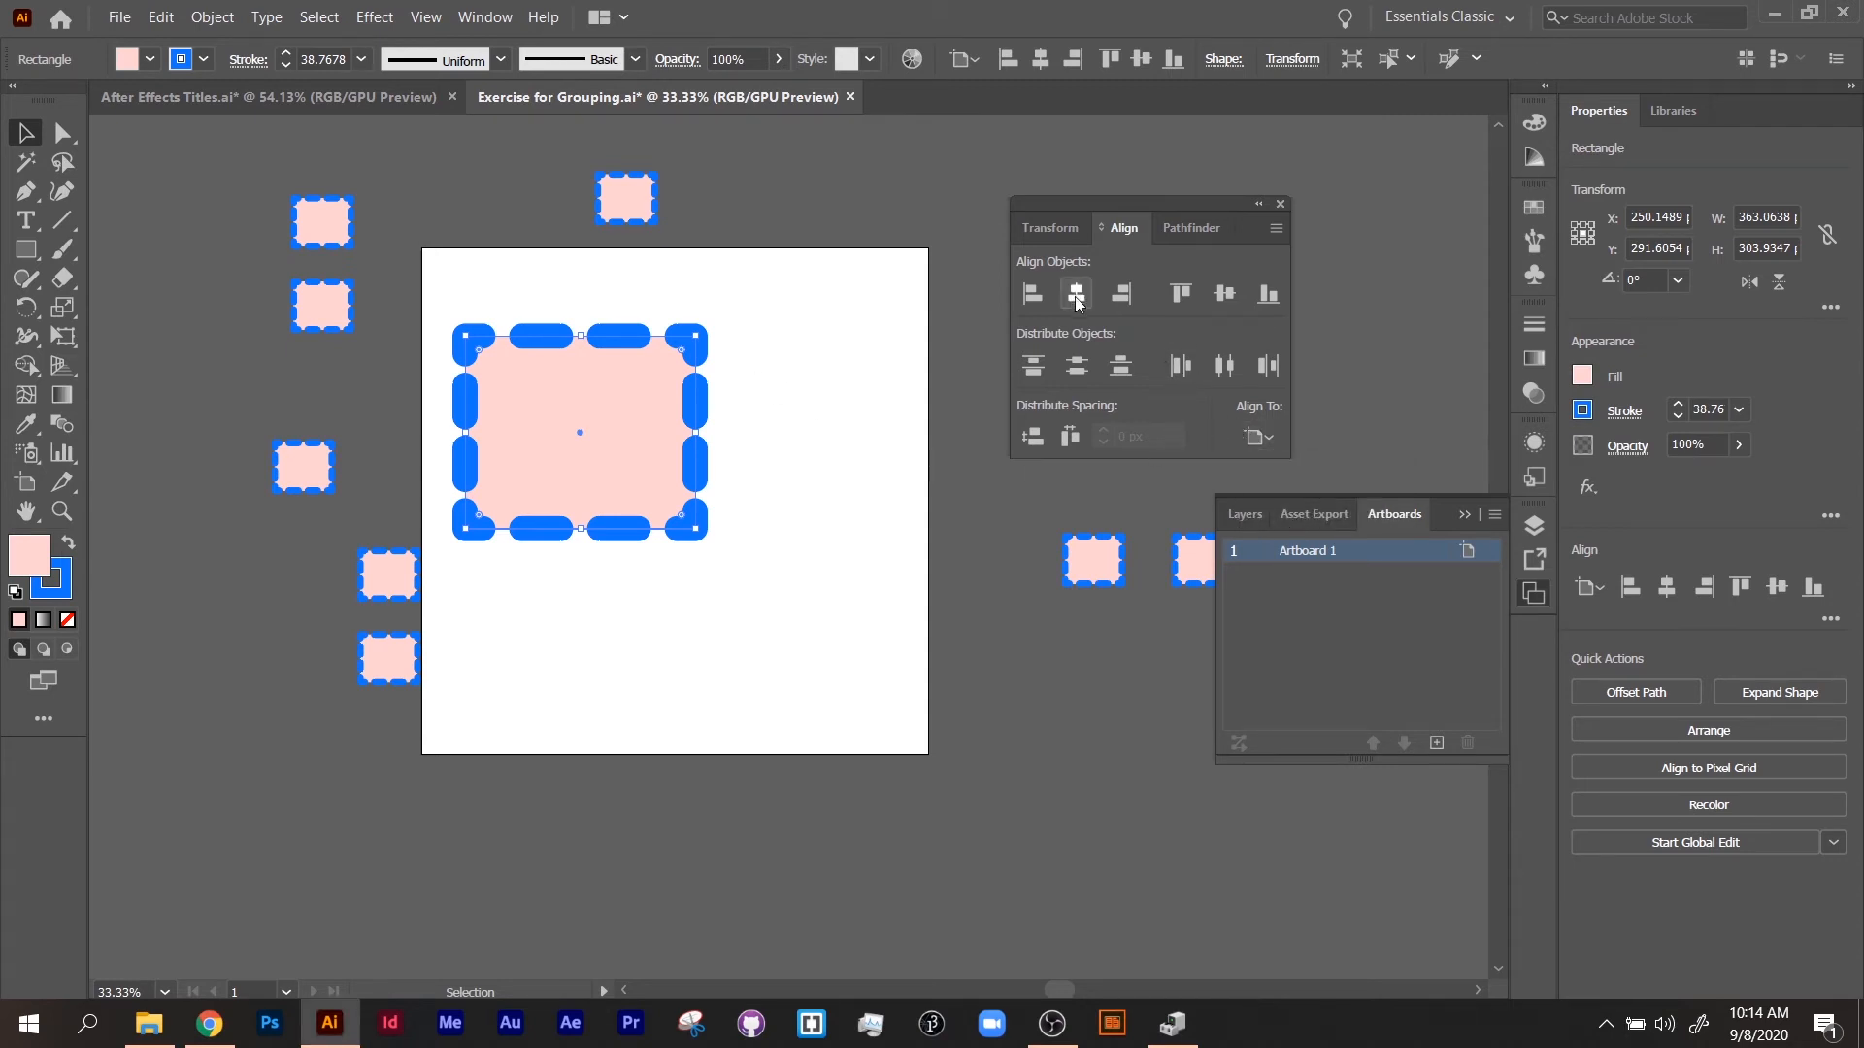
{"action": "left_click", "coordinate": [1075, 293]}
{"action": "left_click", "coordinate": [1223, 295]}
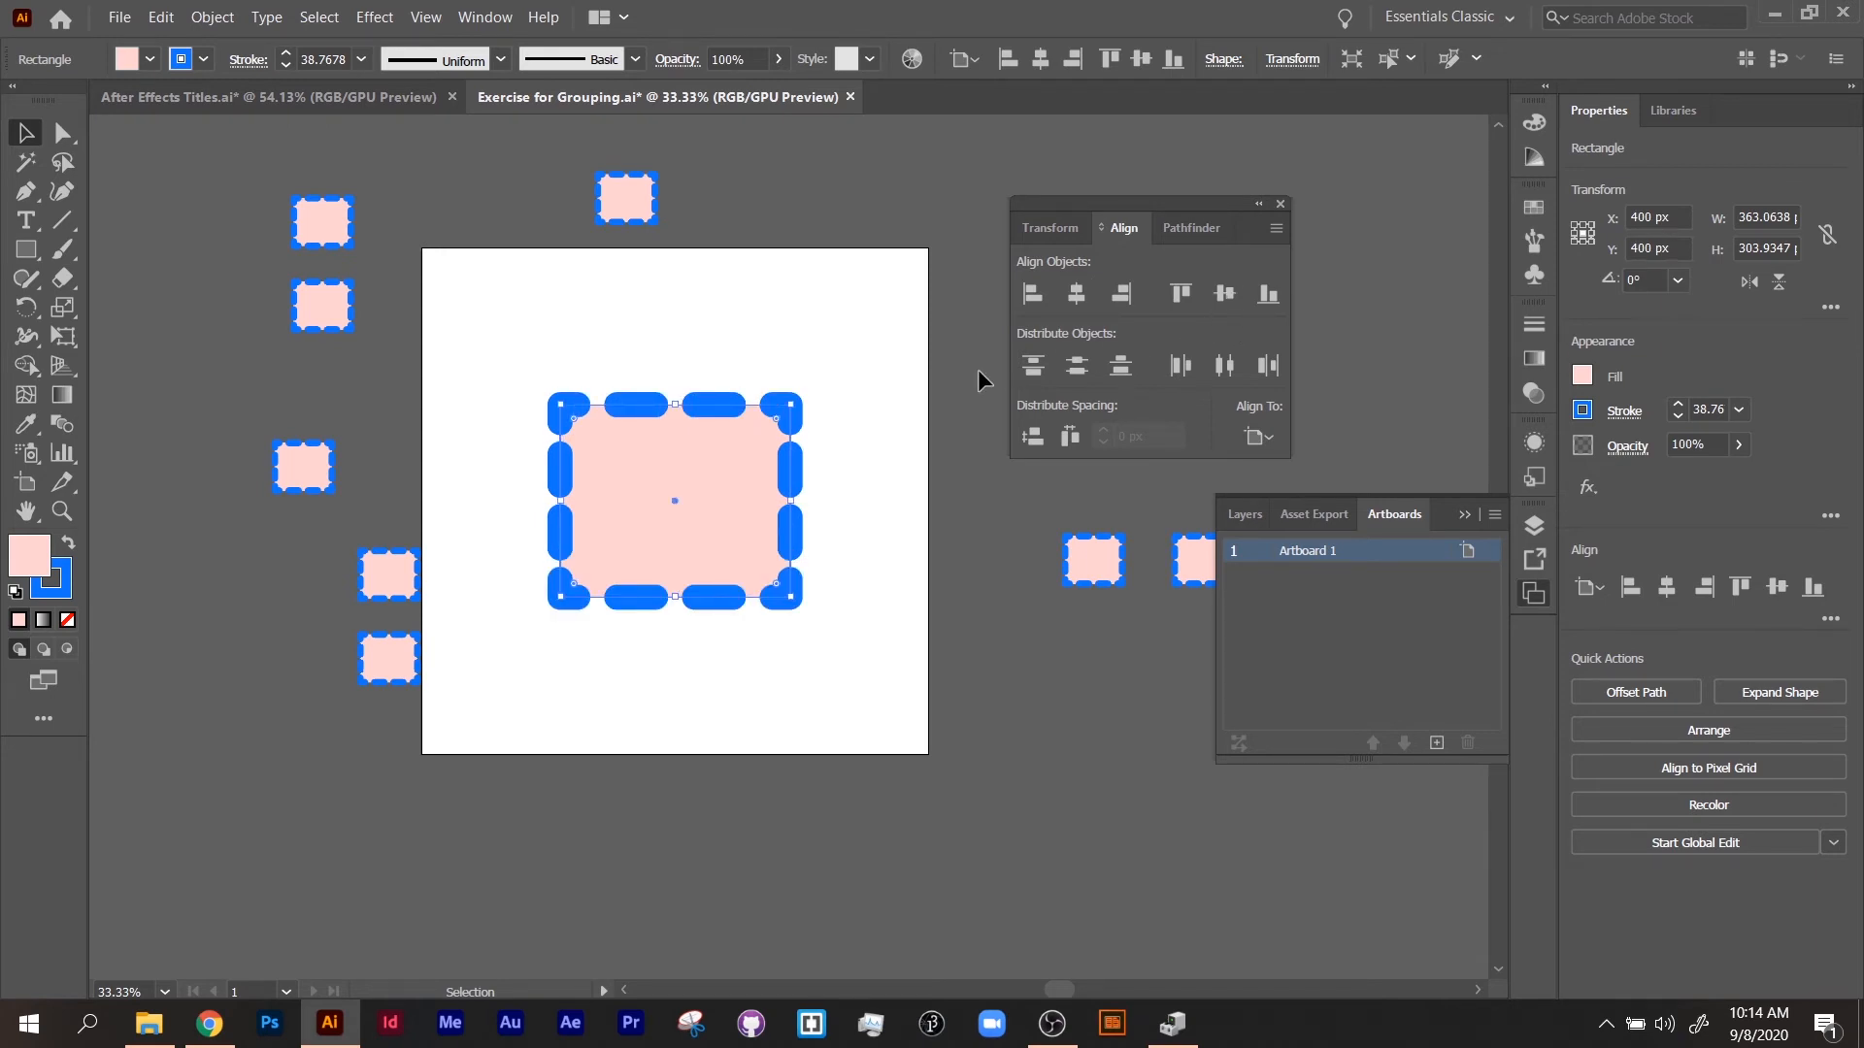
Step: Move the large rectangle off the artboard's lower-left corner and place three small rectangles in a row on the artboard
{"action": "left_click_drag", "start_coordinate": [711, 519], "coordinate": [263, 835]}
{"action": "left_click_drag", "start_coordinate": [300, 464], "coordinate": [473, 418]}
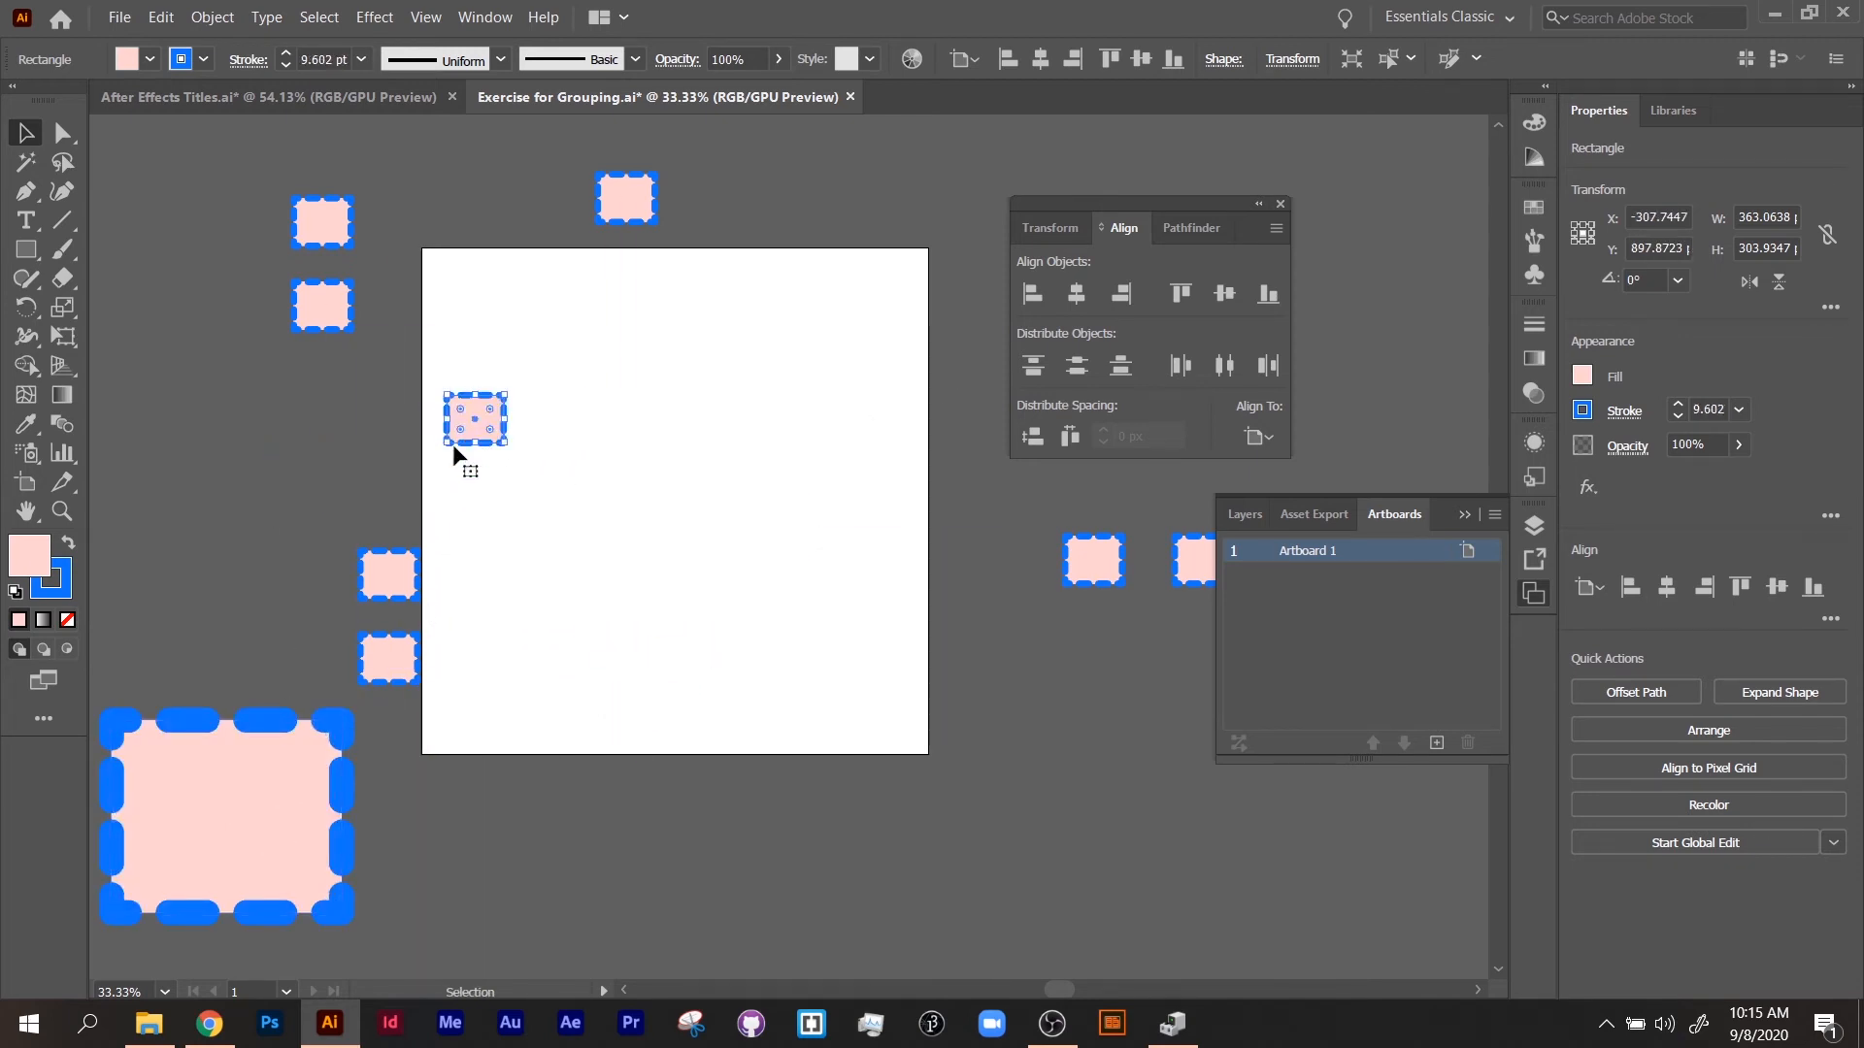
{"action": "left_click_drag", "start_coordinate": [396, 580], "coordinate": [566, 425]}
{"action": "left_click_drag", "start_coordinate": [407, 664], "coordinate": [648, 419]}
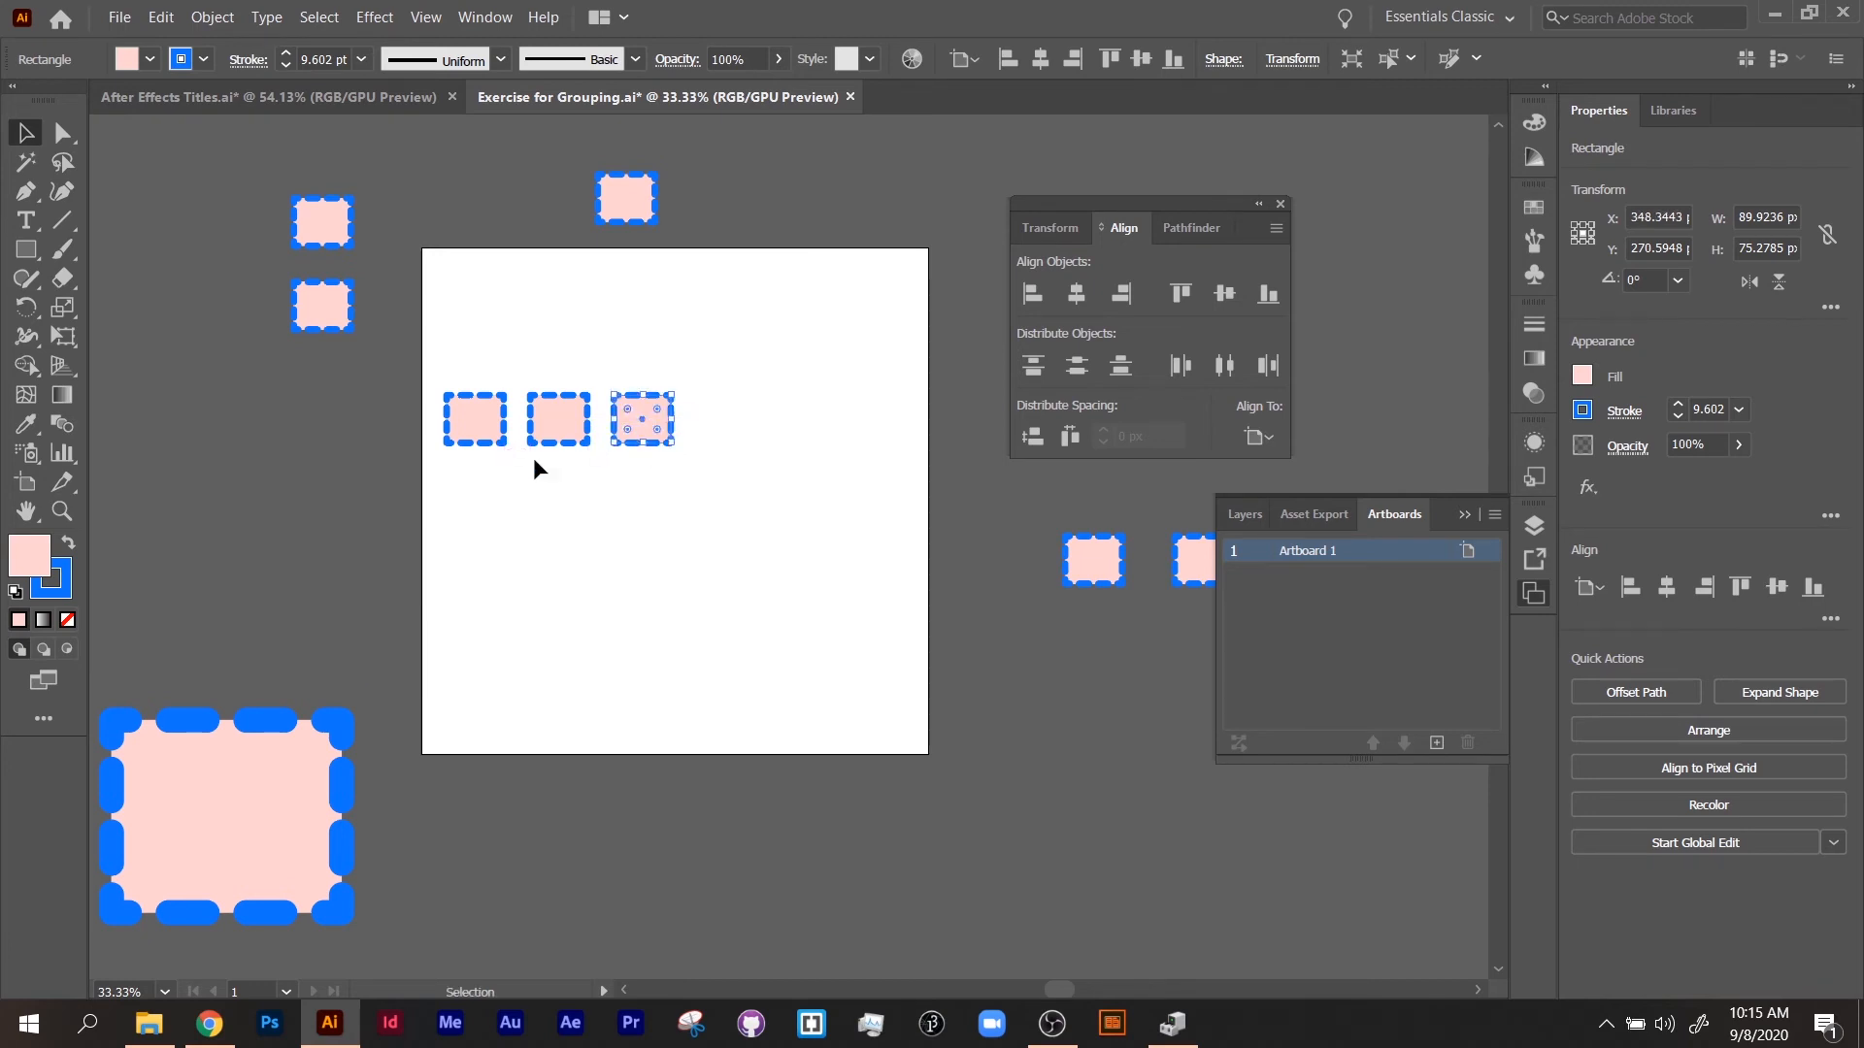
Step: Group the three small rectangles in the row on the artboard
{"action": "left_click_drag", "start_coordinate": [443, 334], "coordinate": [674, 457]}
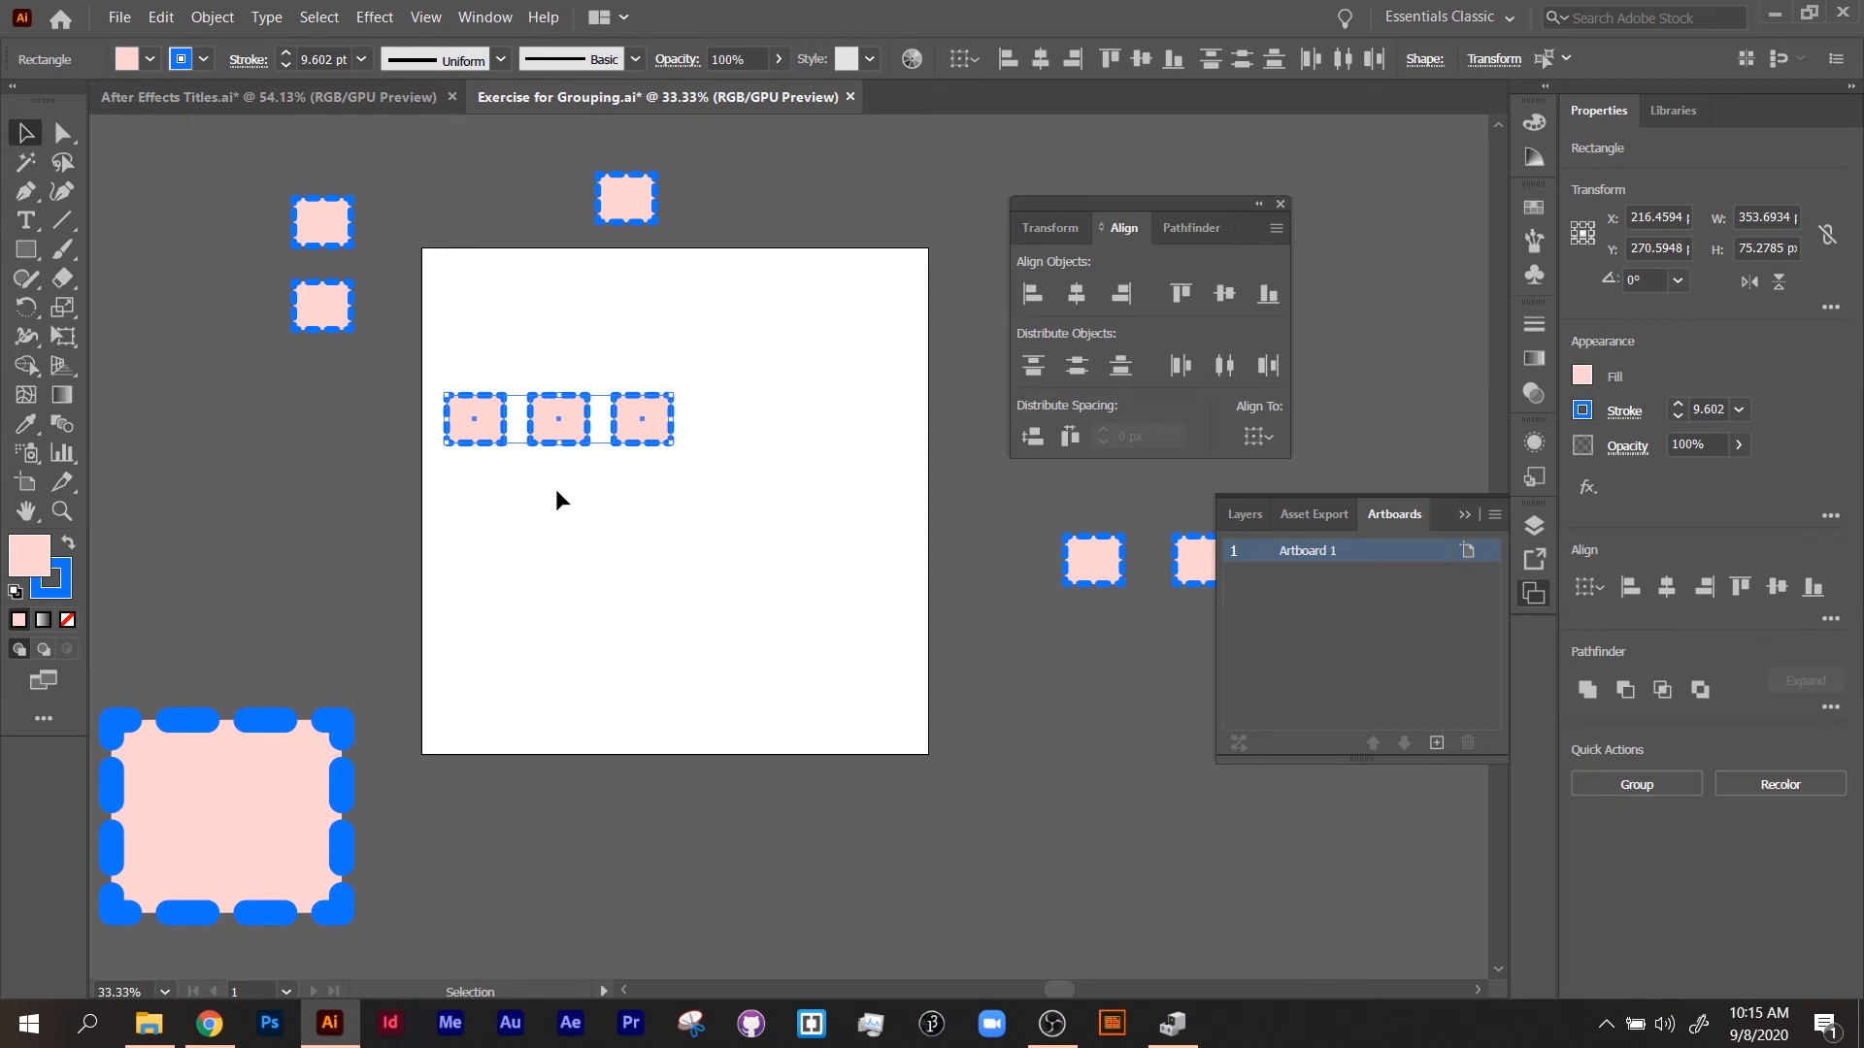
{"action": "right_click", "coordinate": [569, 429]}
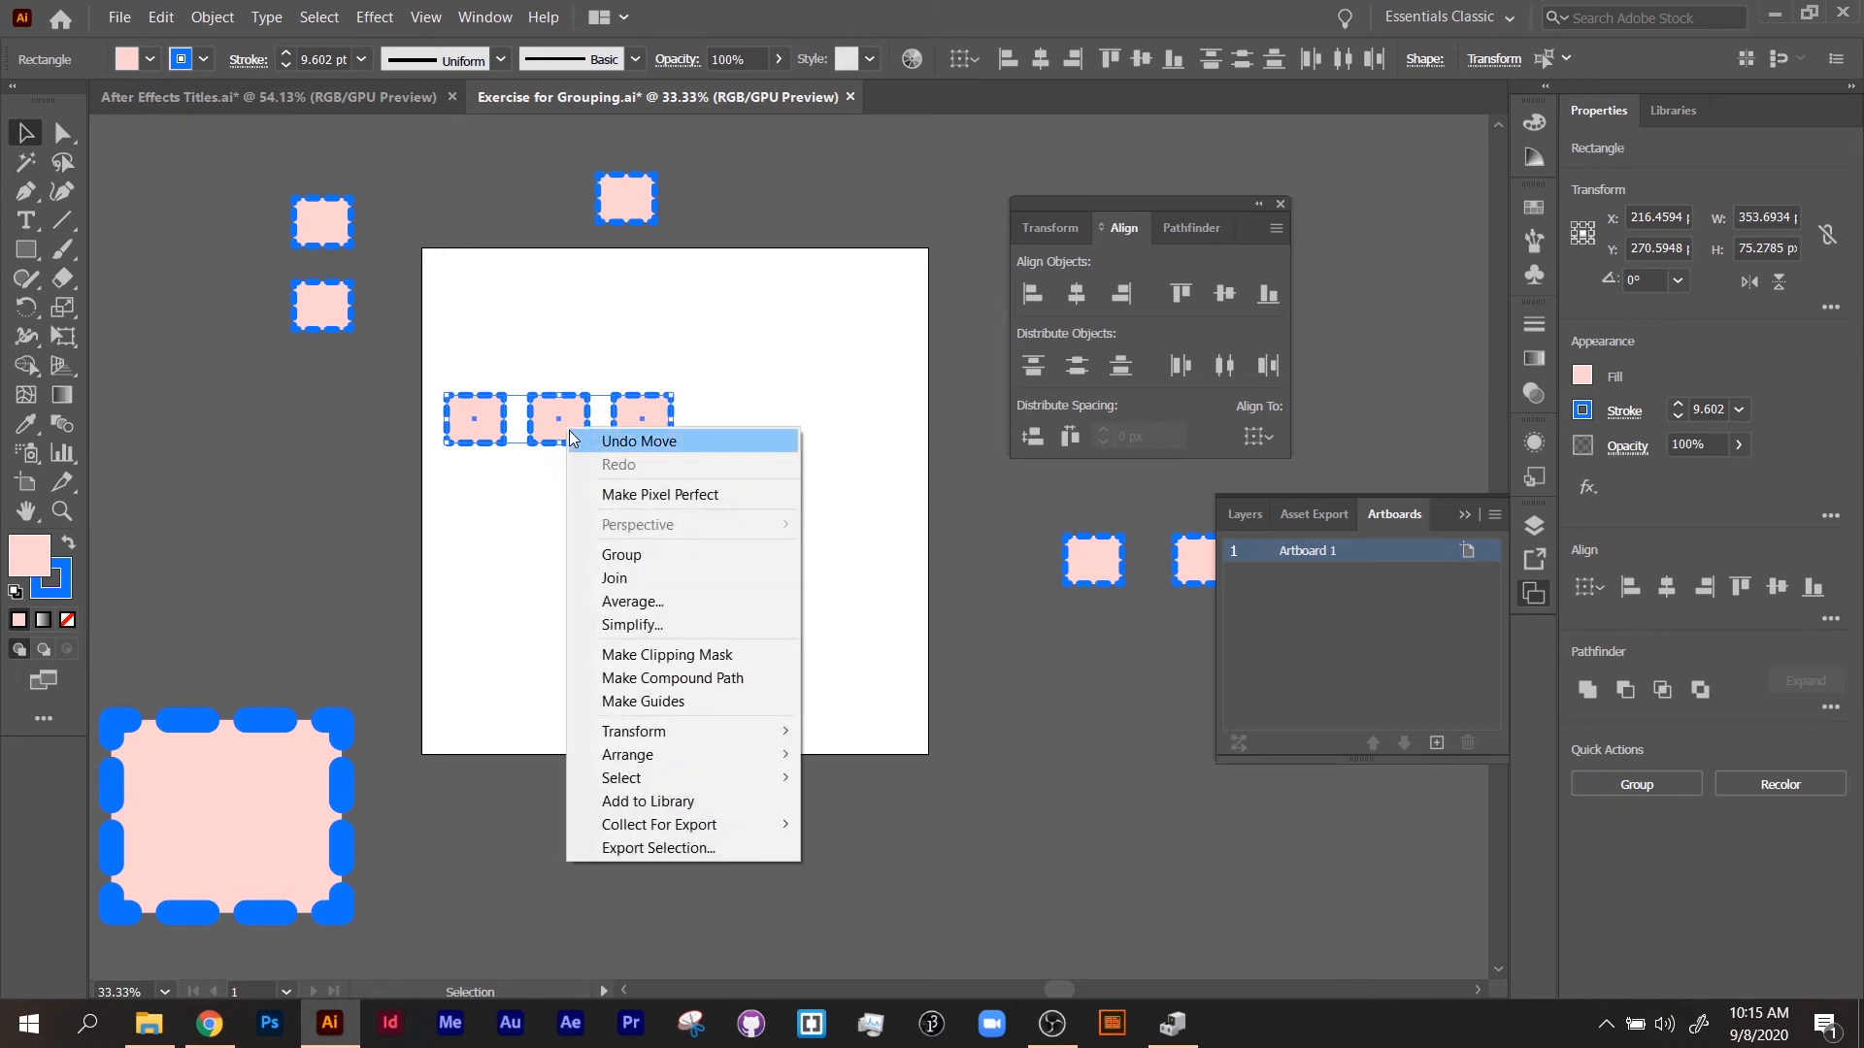
{"action": "left_click", "coordinate": [644, 556]}
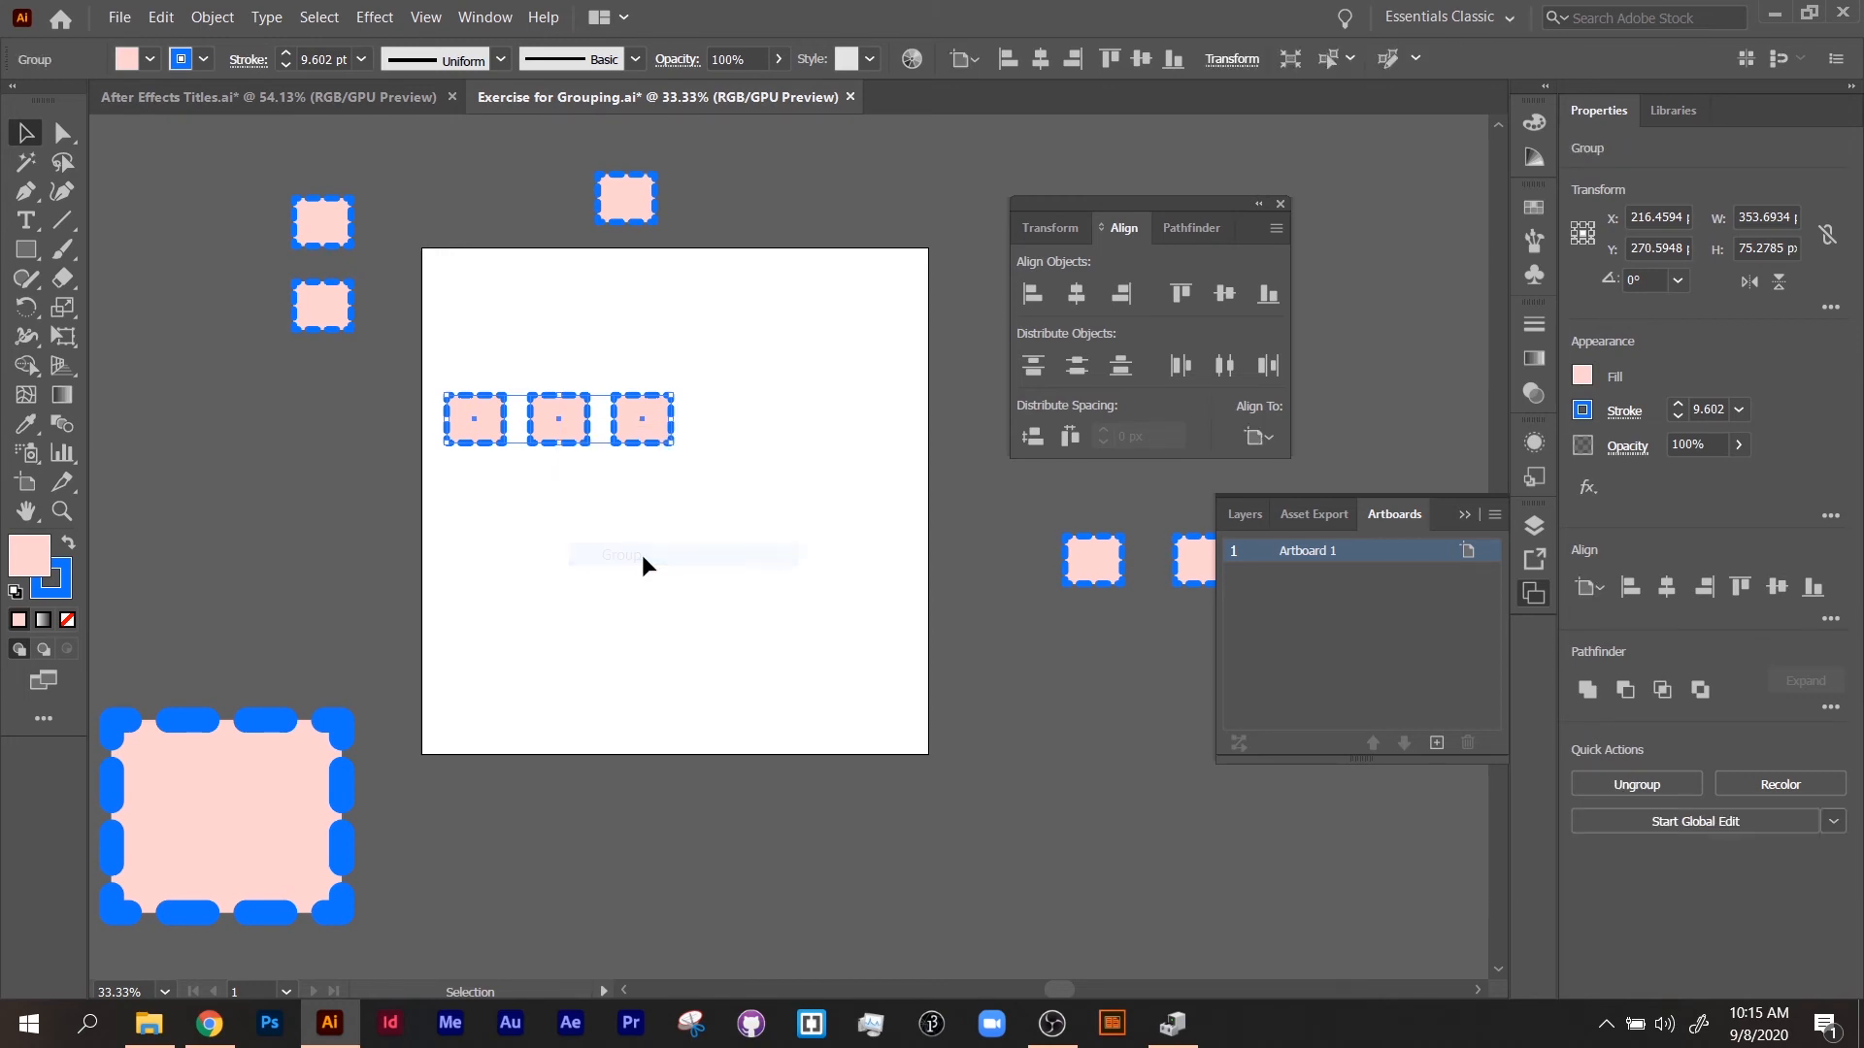
Step: Center the grouped row horizontally and vertically on the artboard, and duplicate it twice downward at about 112 px intervals to form a three-by-three grid
{"action": "left_click", "coordinate": [1075, 296]}
{"action": "left_click", "coordinate": [1224, 294]}
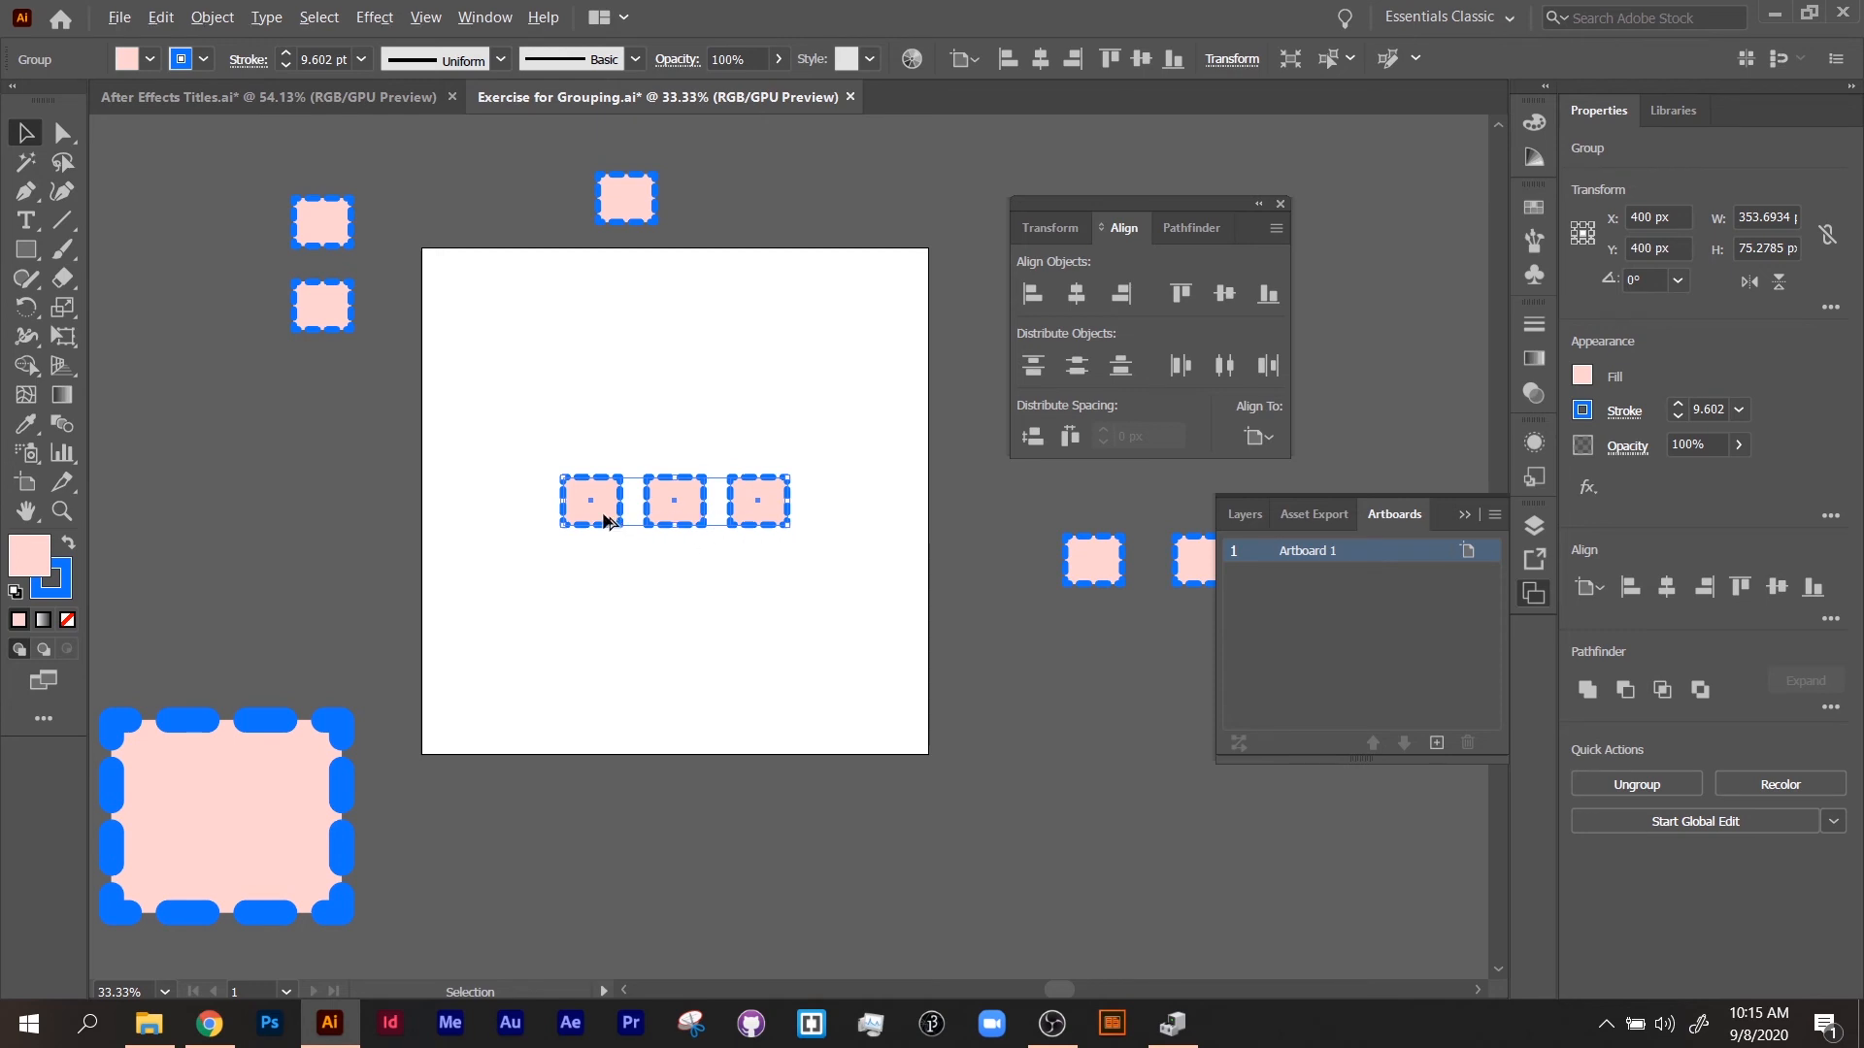
{"action": "left_click_drag", "start_coordinate": [607, 518], "coordinate": [600, 654]}
{"action": "left_click_drag", "start_coordinate": [517, 437], "coordinate": [831, 680]}
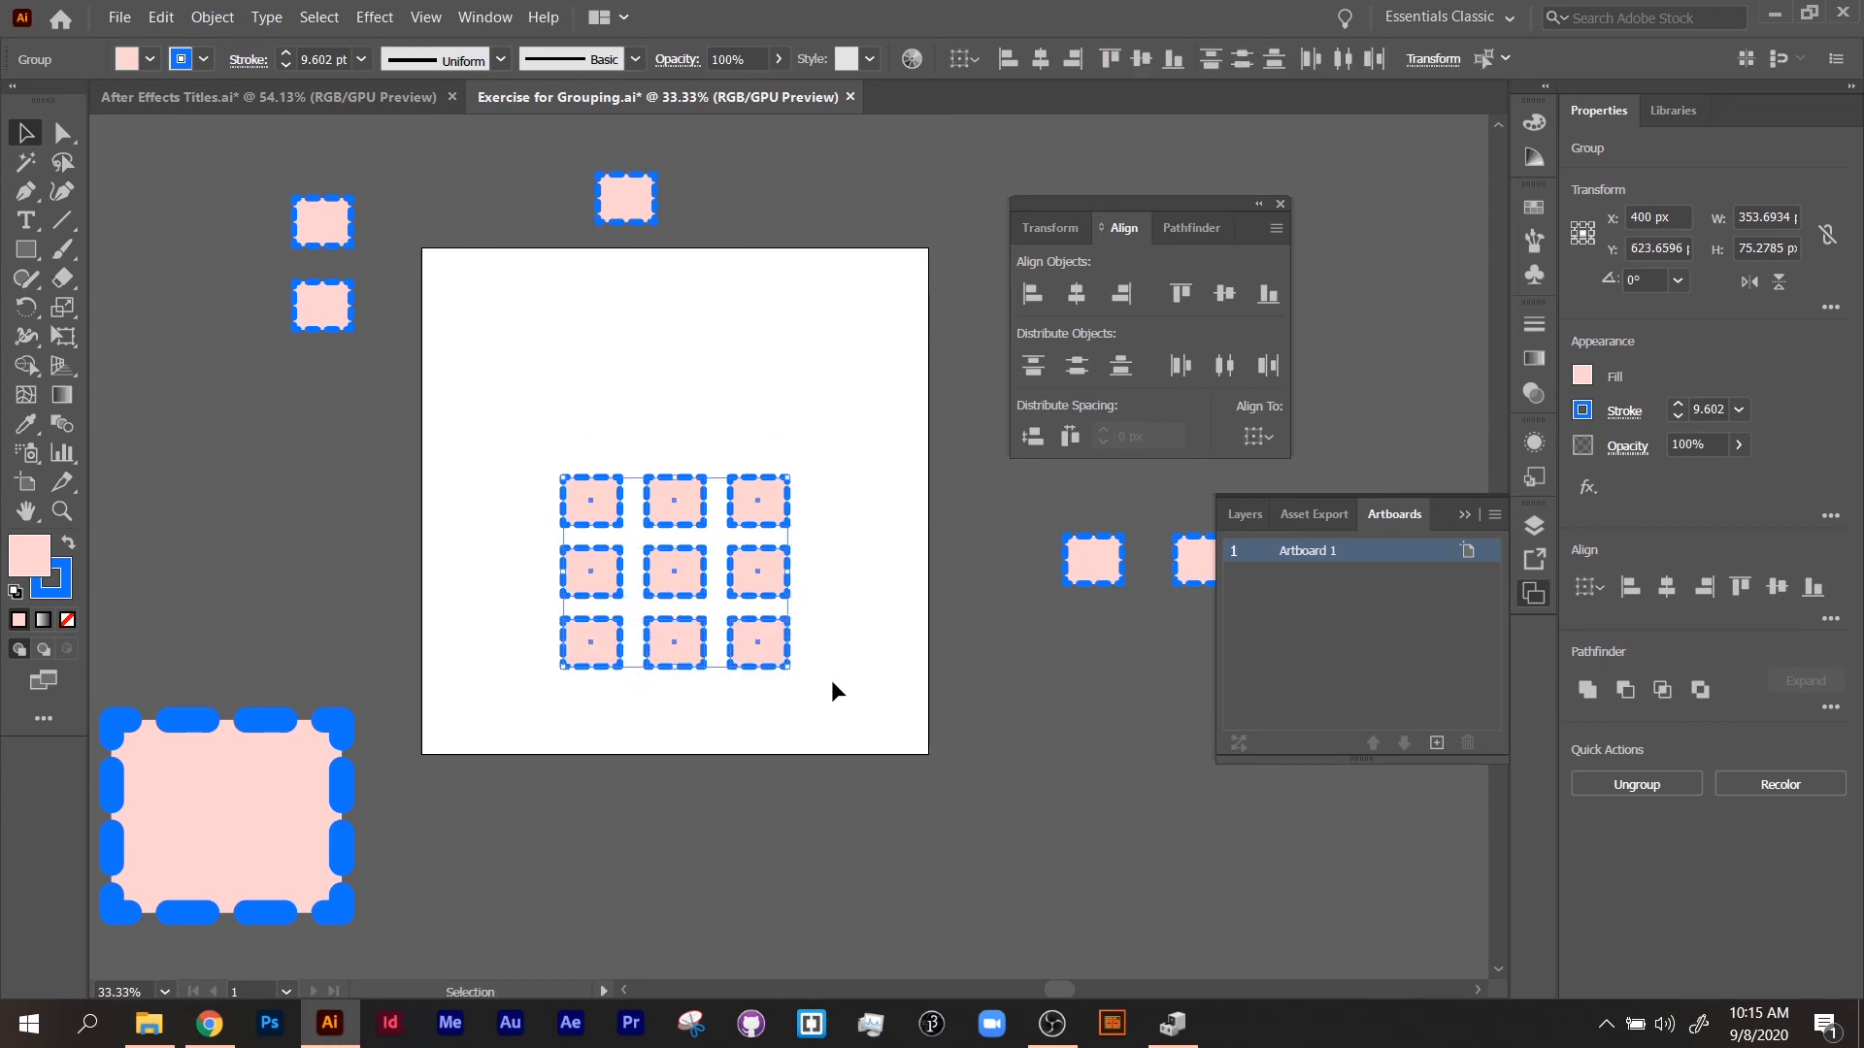
Step: Try to align the three separate row groups to their vertical centers, and undo the alignment
{"action": "left_click", "coordinate": [600, 726]}
{"action": "left_click_drag", "start_coordinate": [516, 398], "coordinate": [821, 709]}
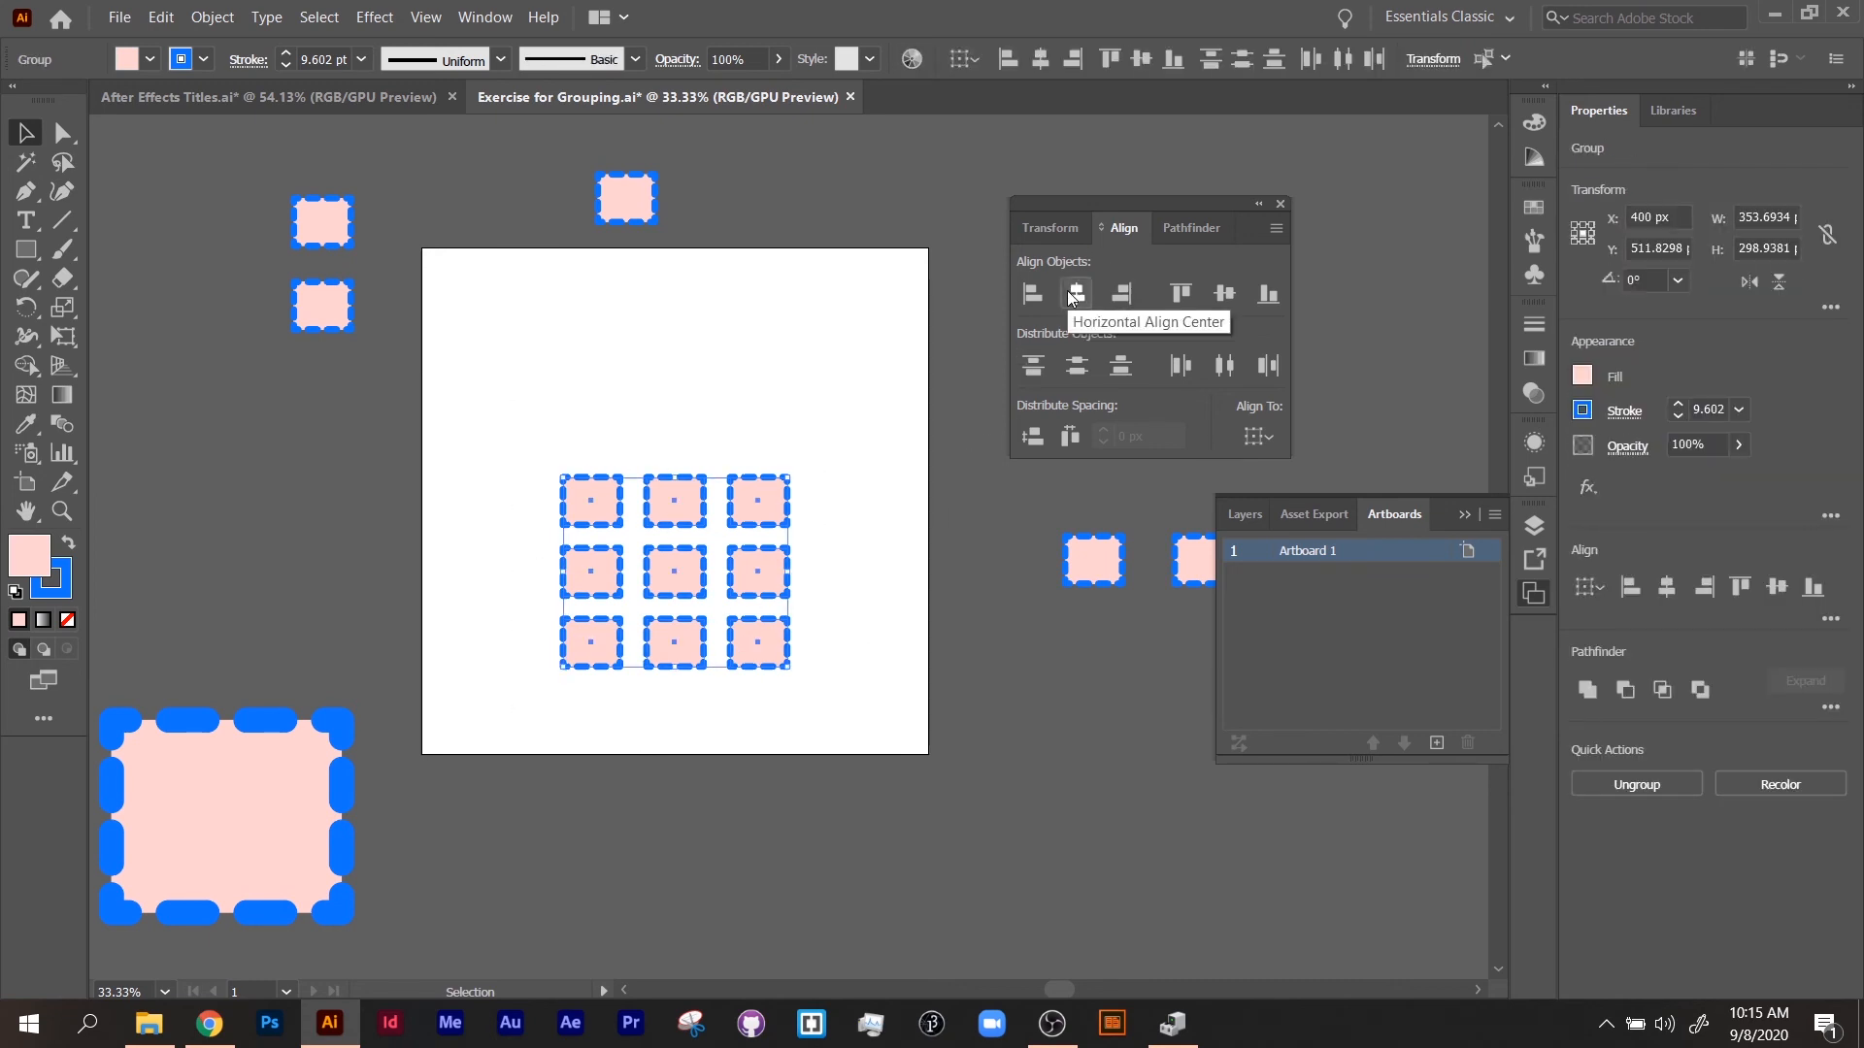
{"action": "left_click", "coordinate": [1225, 294]}
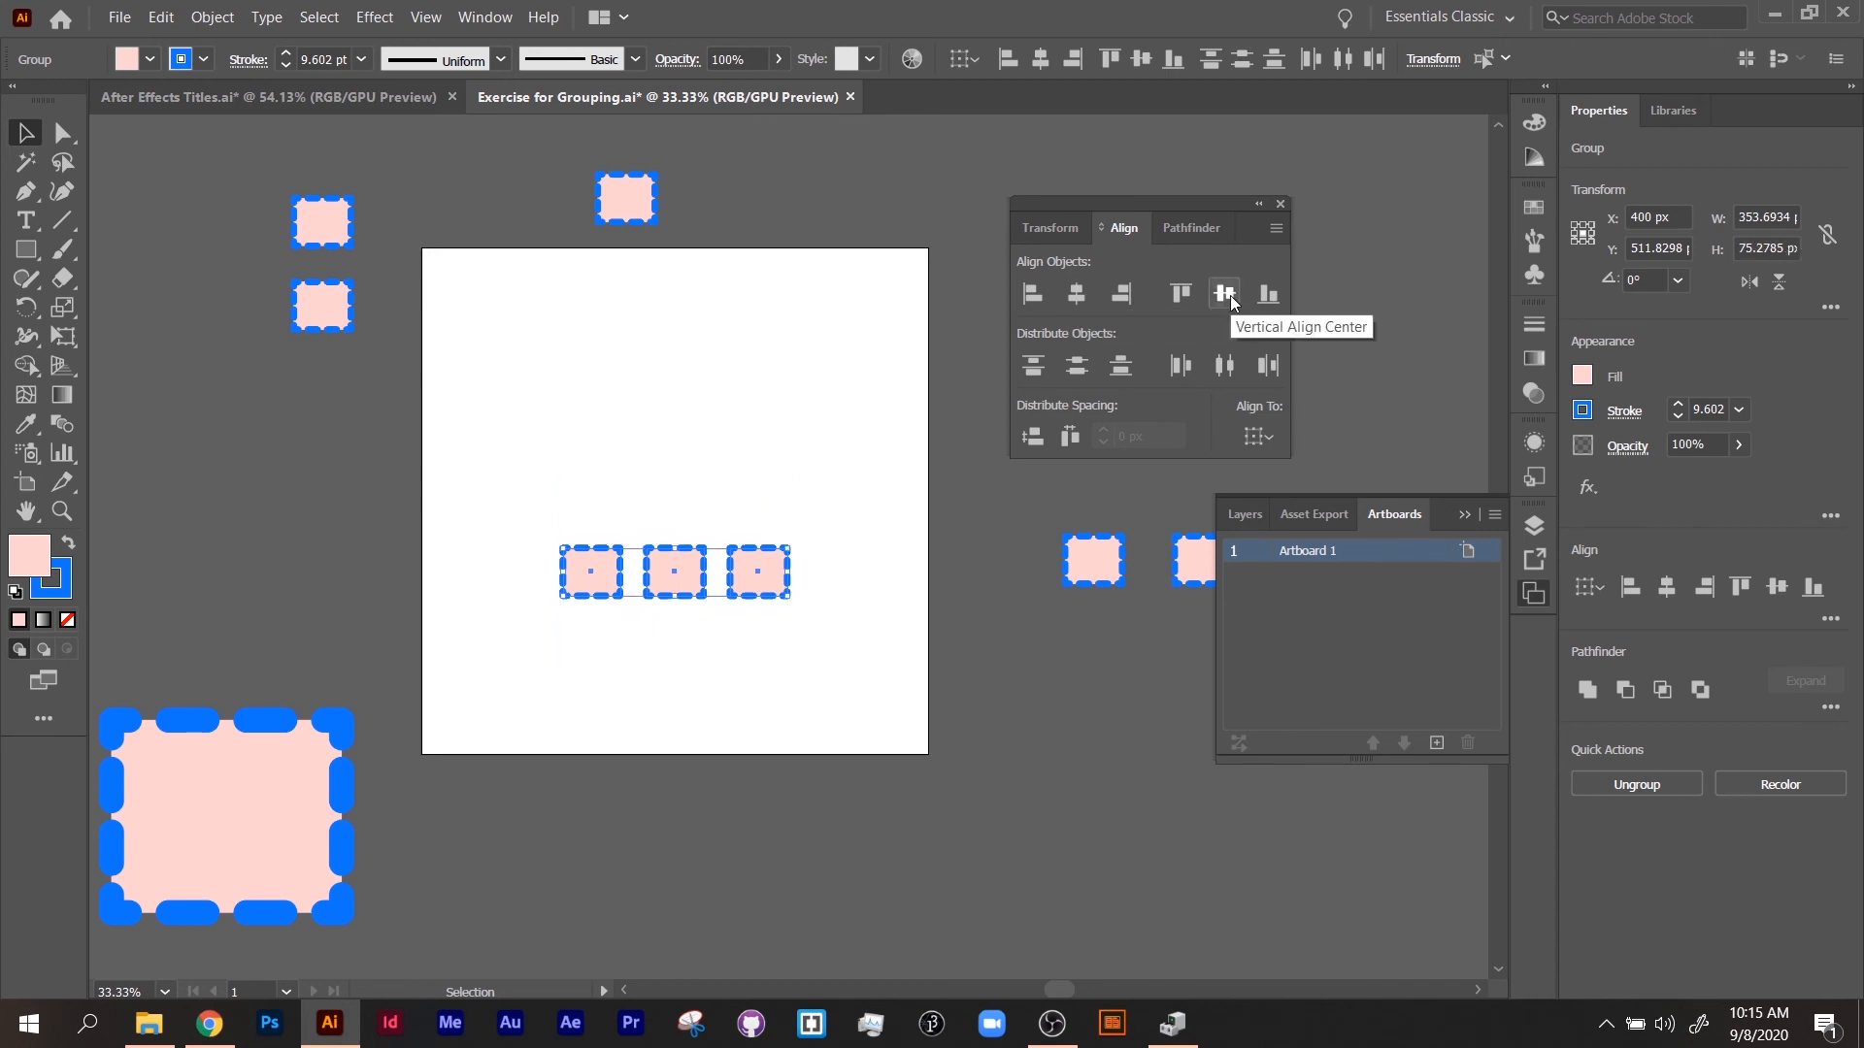
{"action": "key", "text": "ctrl+z"}
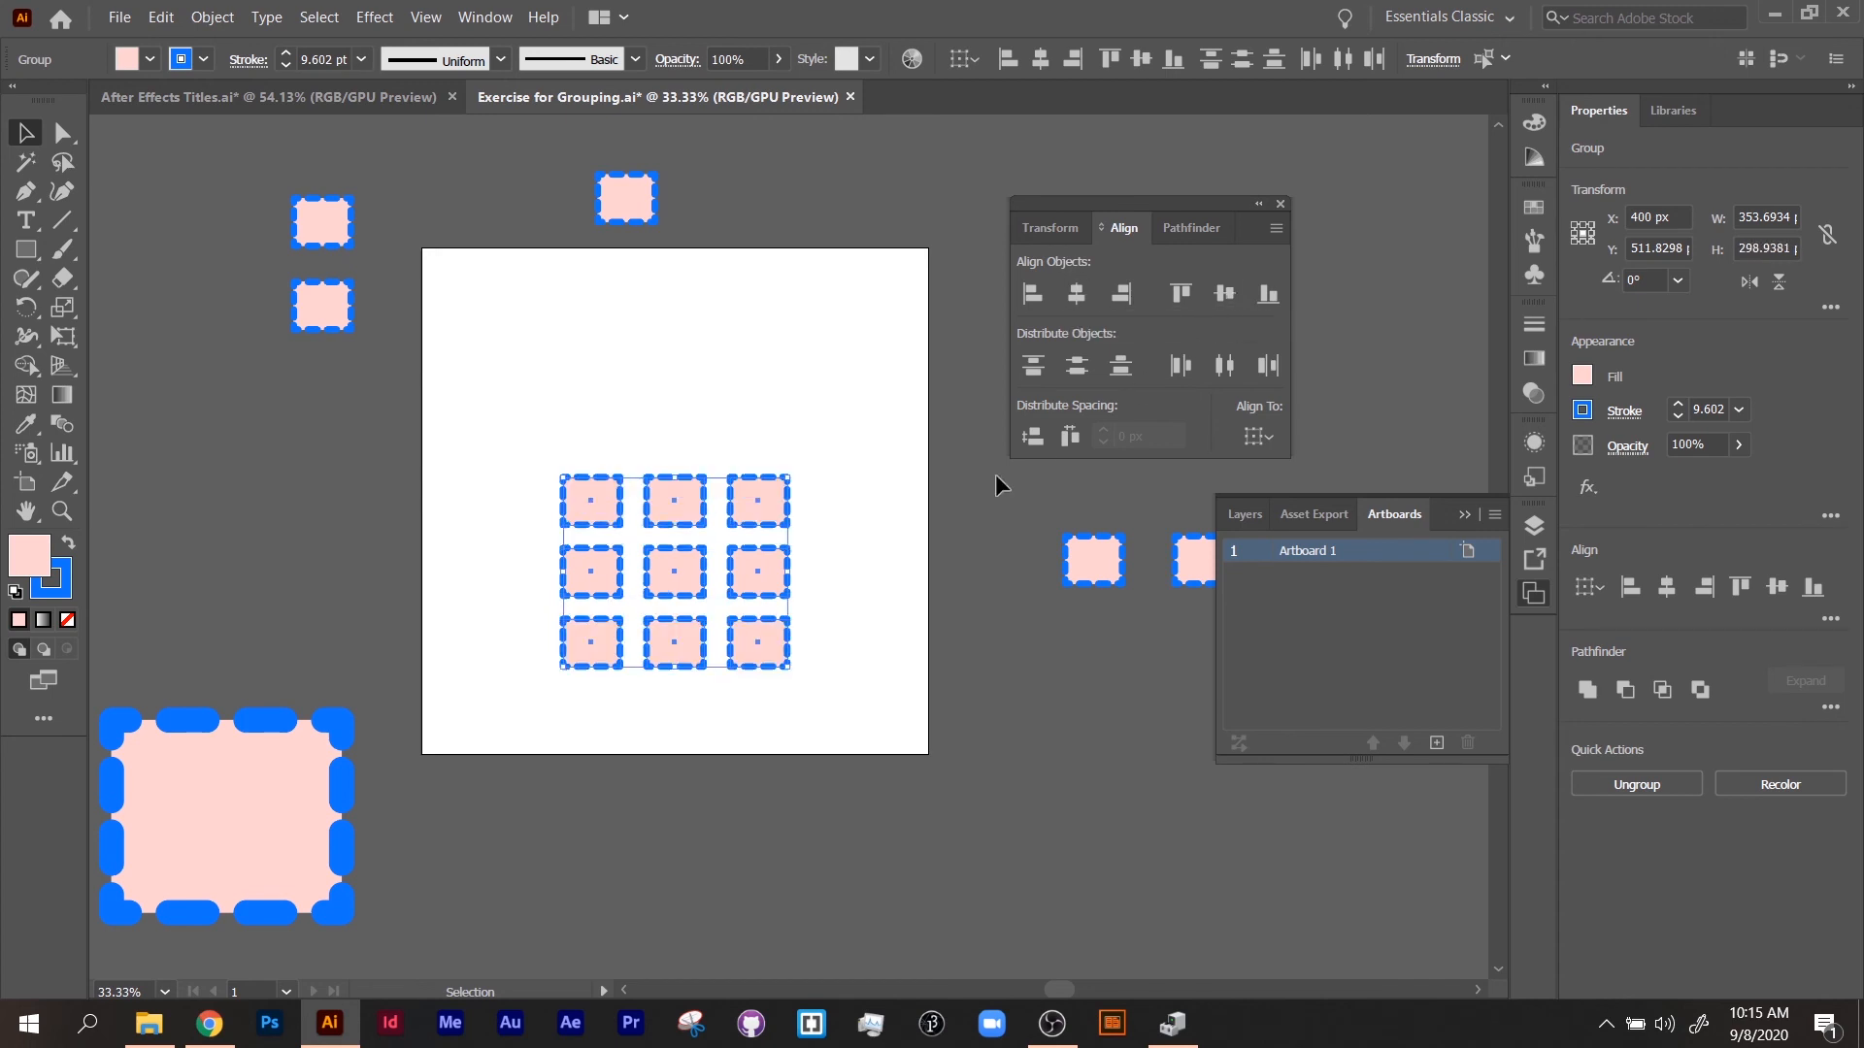
Step: Group the three rows into one object and center it vertically on the artboard
{"action": "right_click", "coordinate": [672, 573]}
{"action": "left_click", "coordinate": [721, 740]}
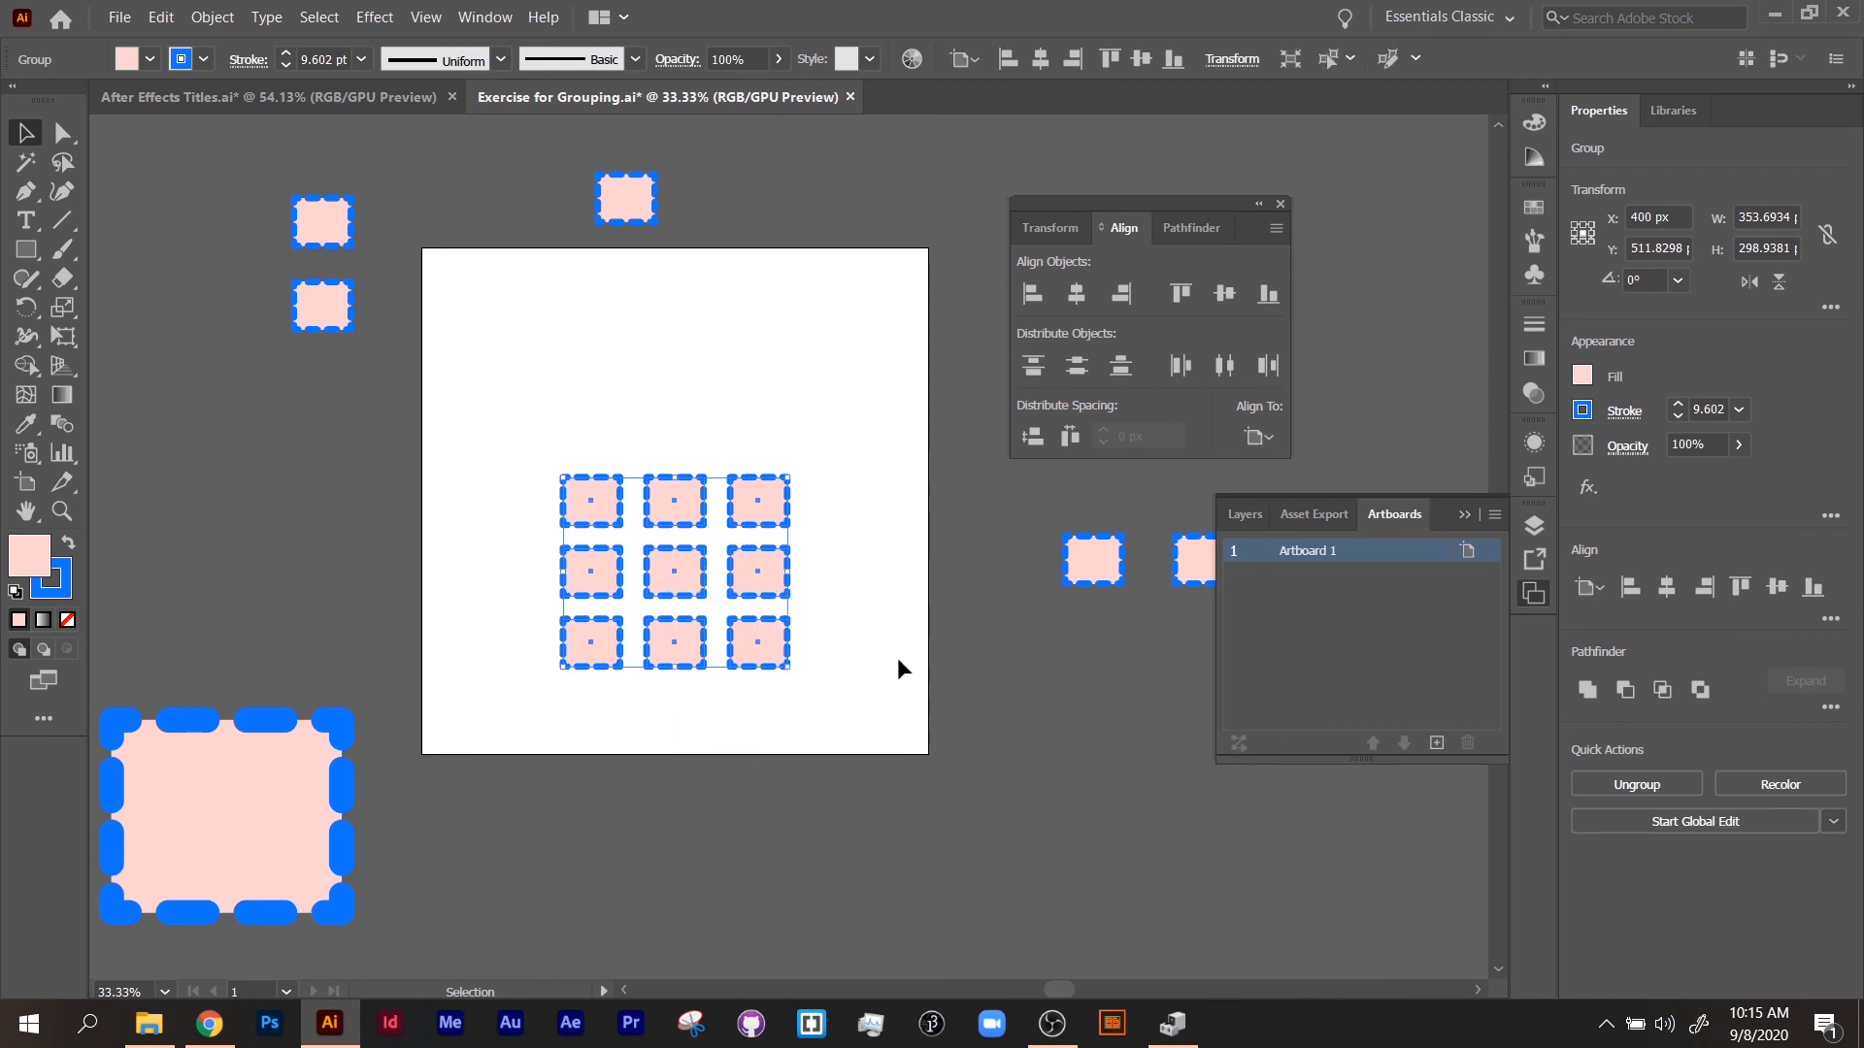
{"action": "left_click", "coordinate": [1219, 294]}
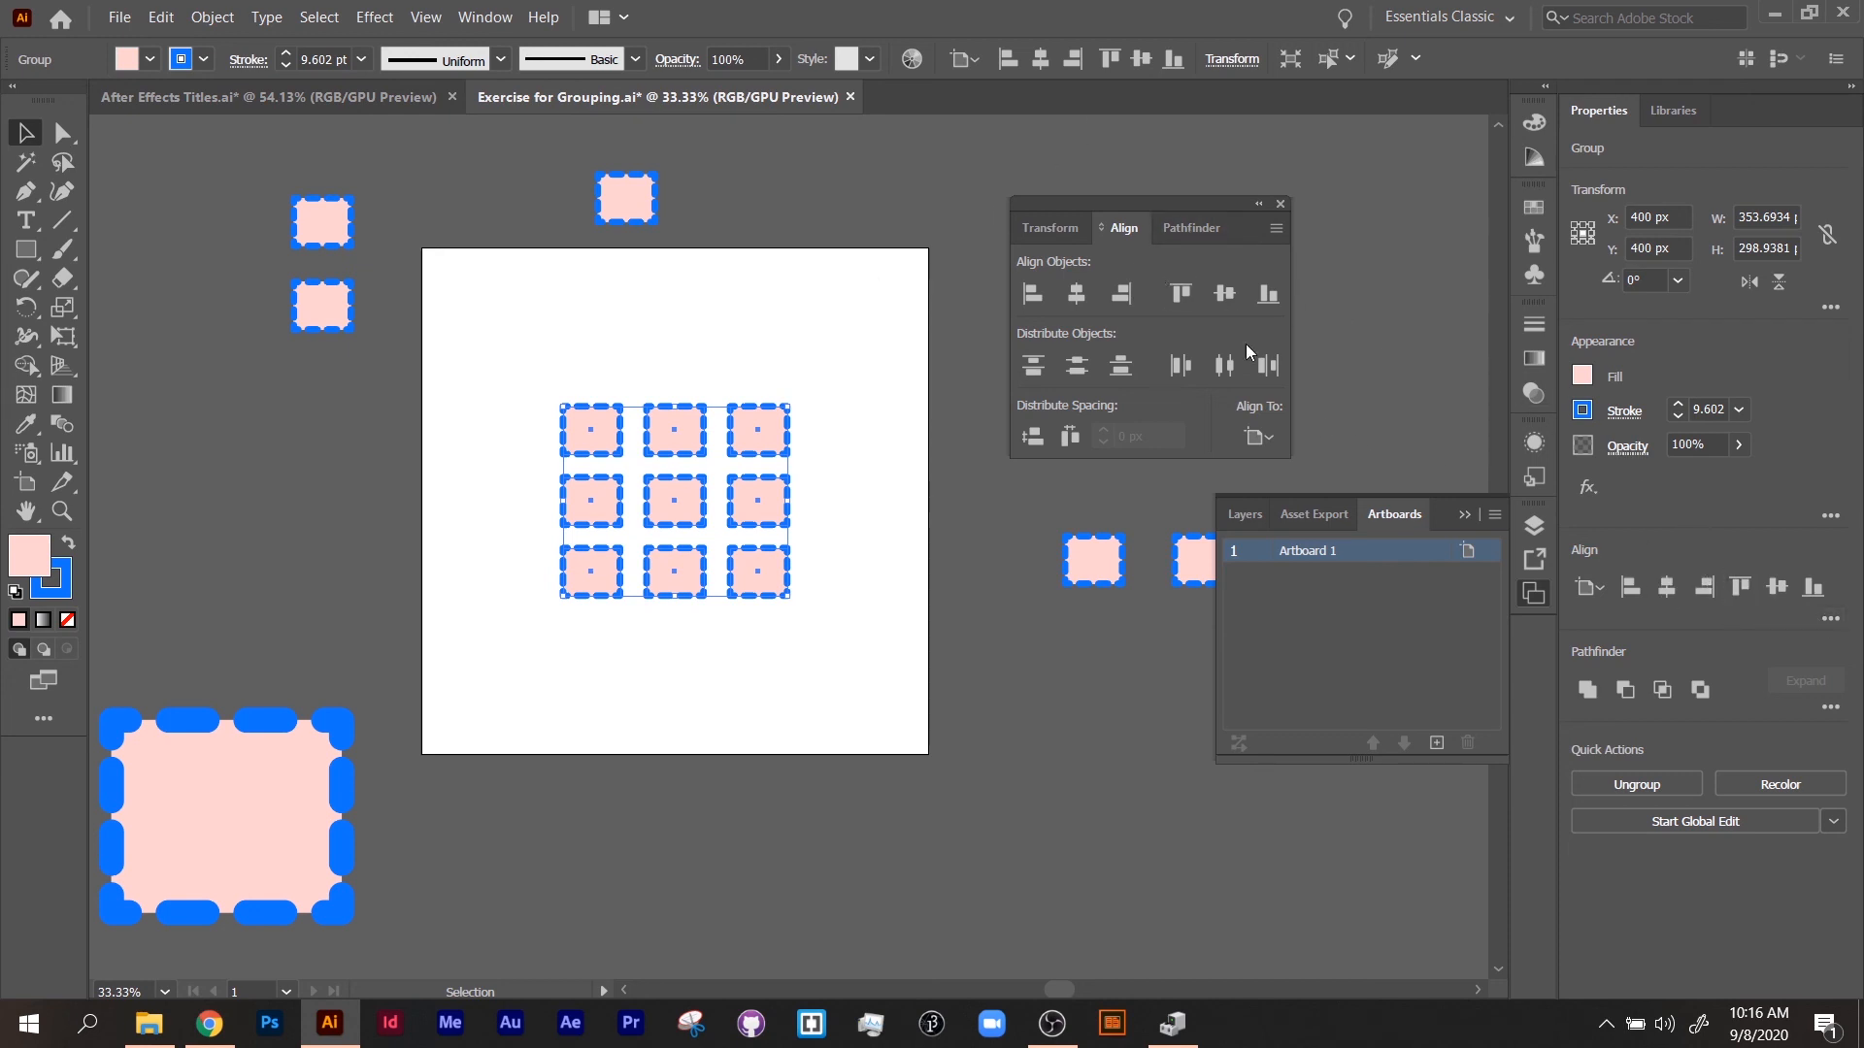
Step: Show the additional alignment and distribution options for the grouped grid in the object properties
{"action": "left_click", "coordinate": [1831, 621]}
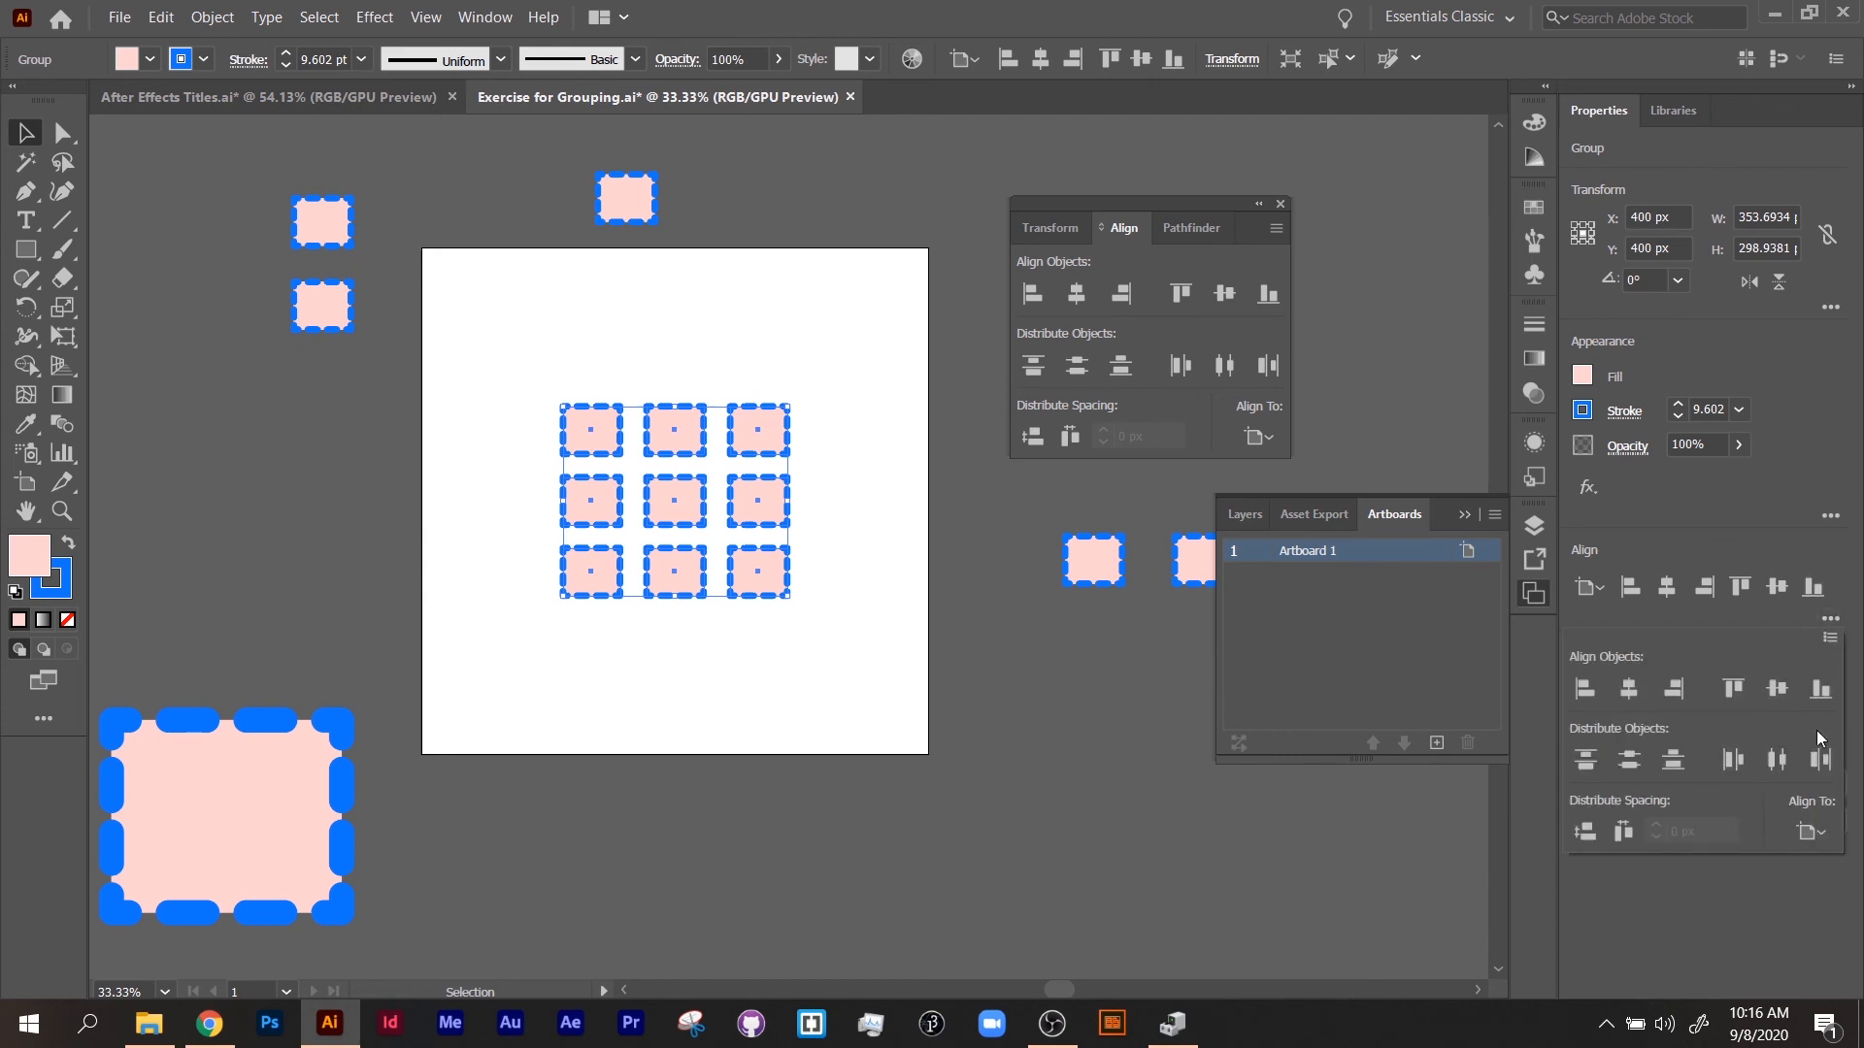